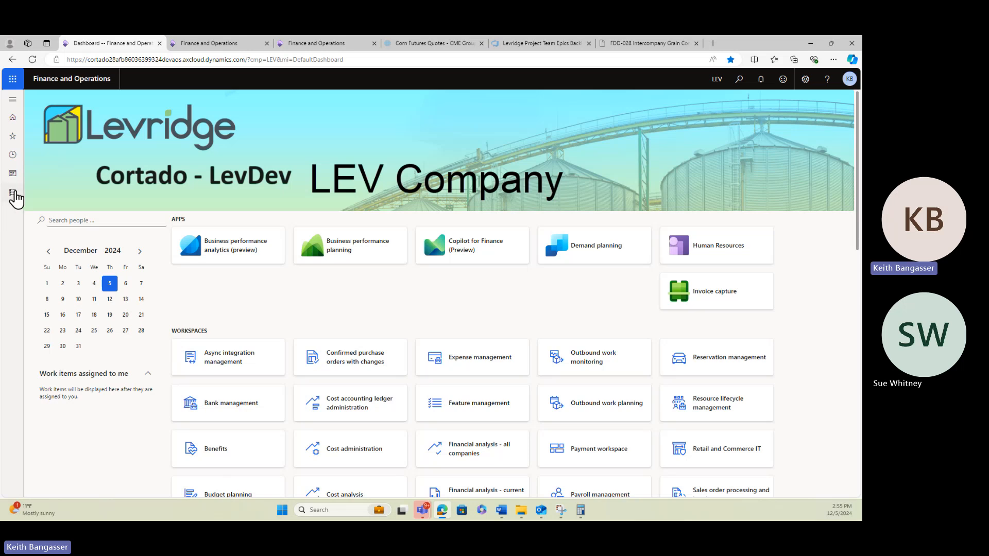
Open the Commodity accounting parameters and review the contract options, including the auto-create and attachment synchronization settings for intercompany and intracompany contracts.
left_click(12, 192)
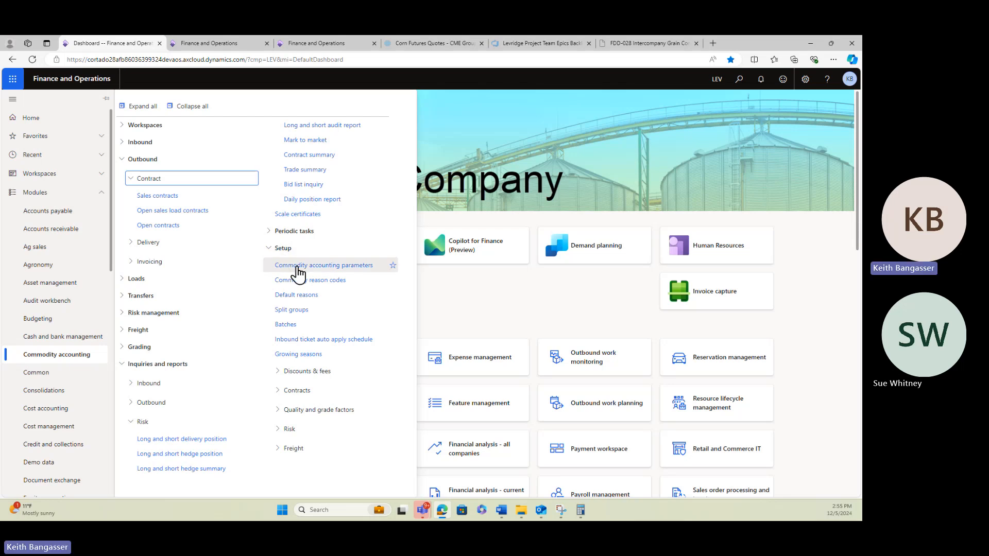
left_click(298, 265)
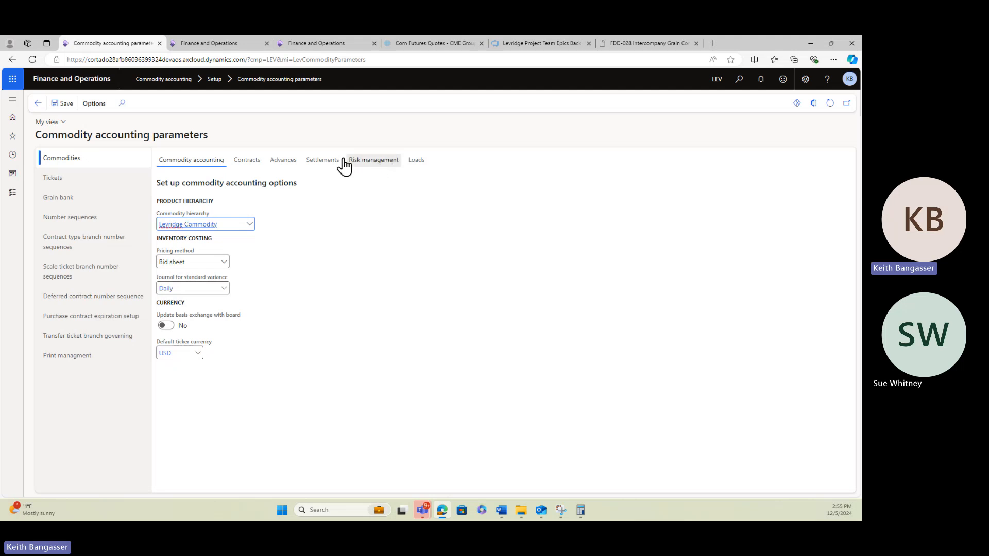
left_click(247, 162)
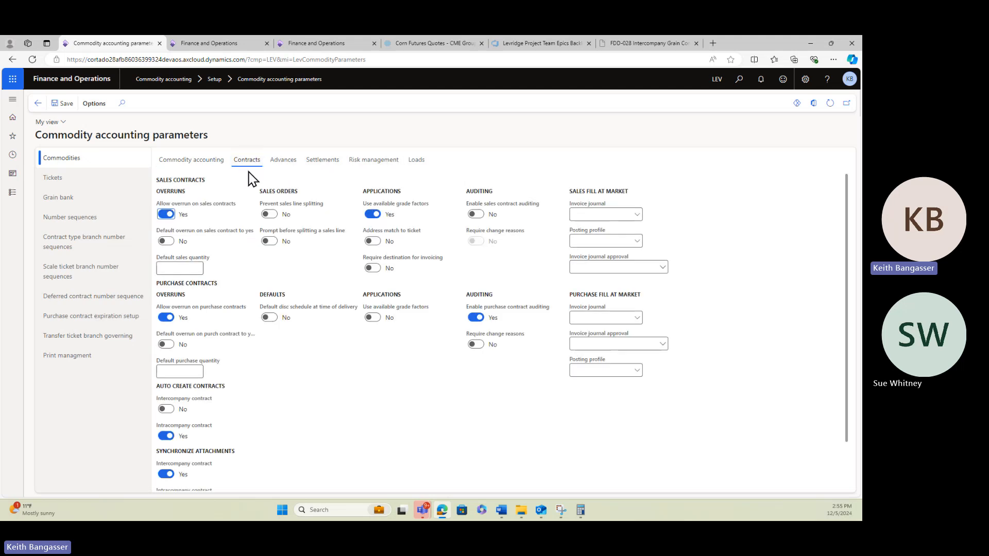
scroll(294, 355, "down", 2)
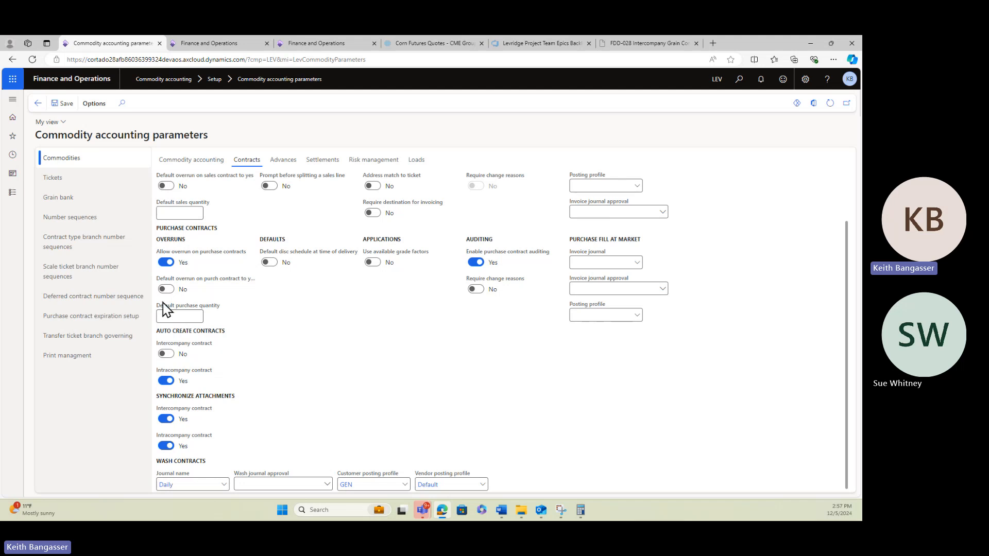
Open the LV2 Levridge Fargo vendor from all vendors, review its commodity intercompany and intracompany settings, and return to the dashboard.
left_click(13, 194)
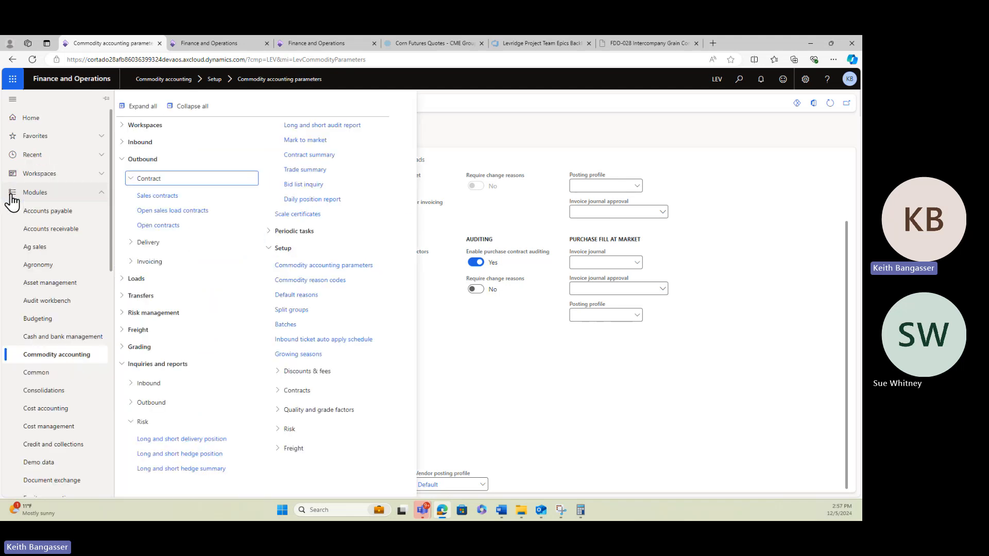
left_click(51, 216)
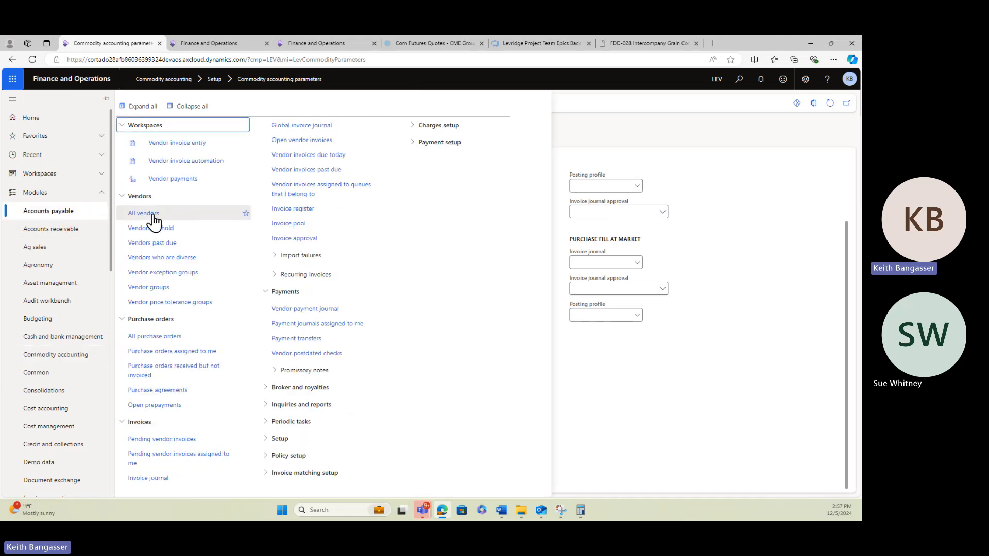
left_click(153, 220)
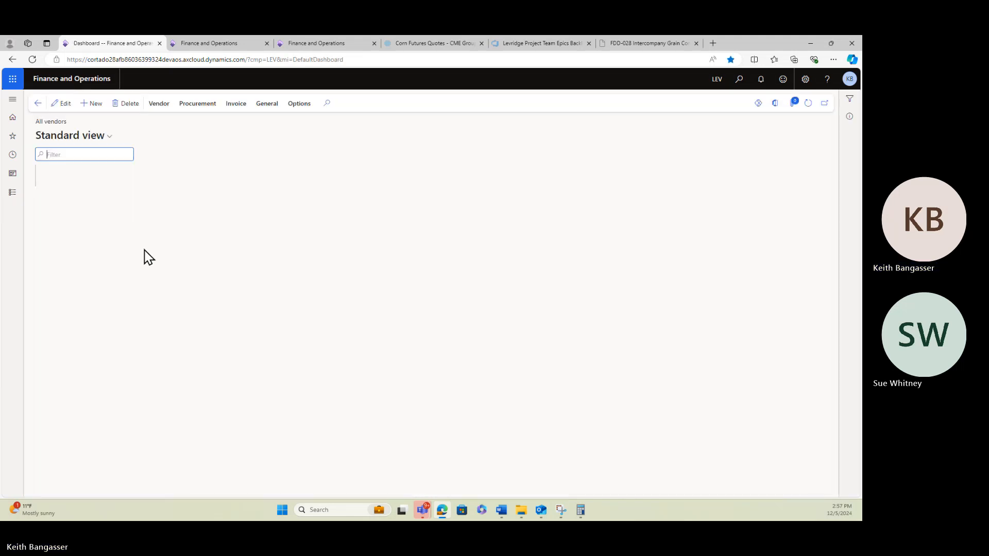
scroll(168, 287, "down", 5)
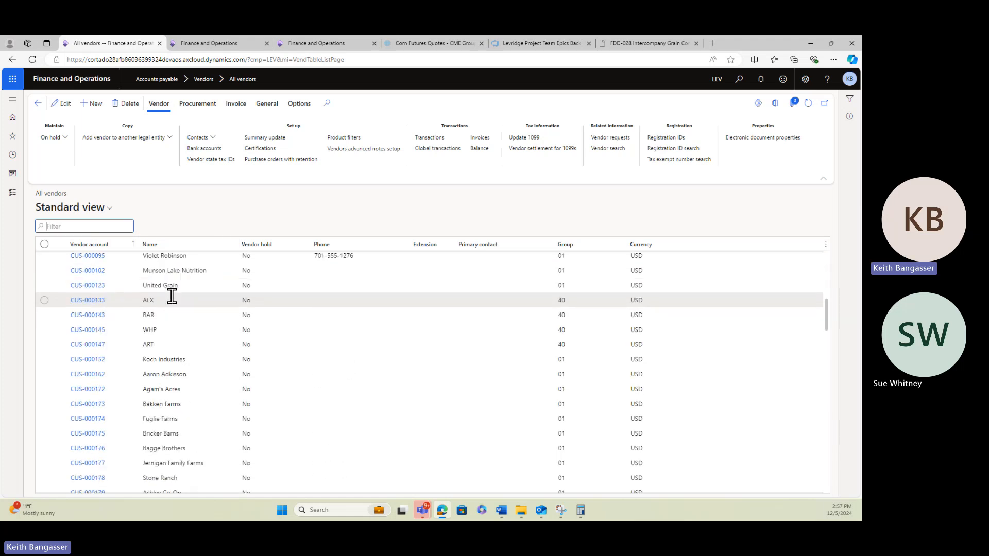
scroll(171, 296, "down", 3)
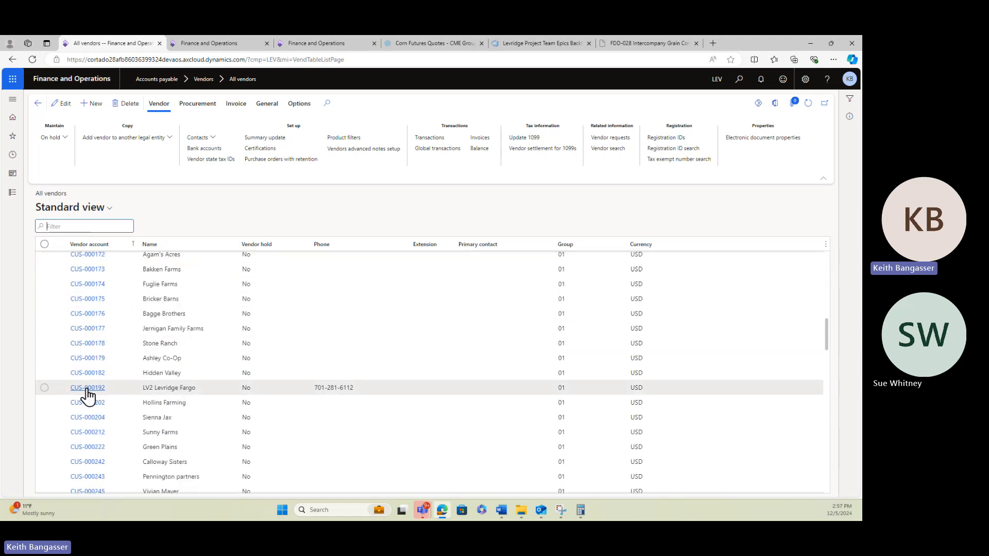
left_click(88, 389)
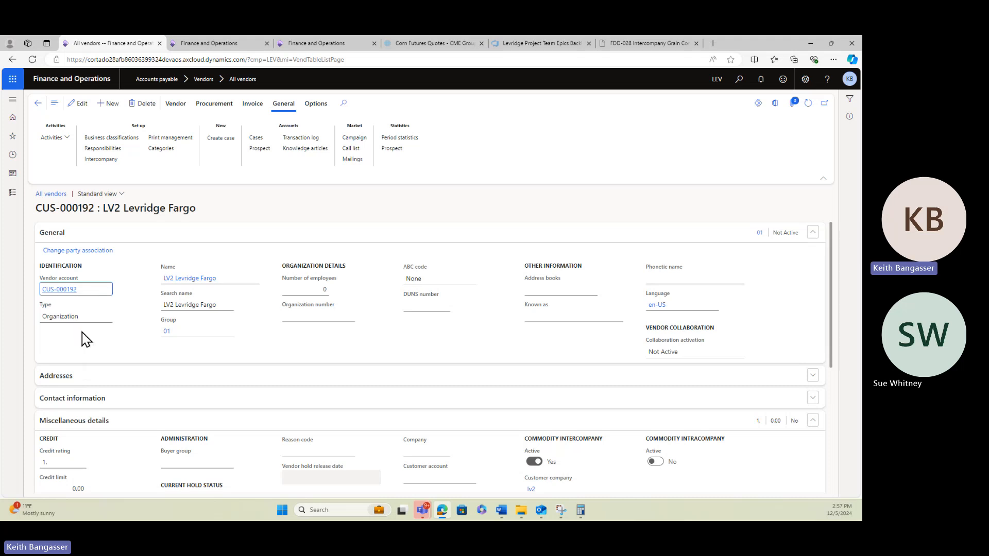
scroll(133, 361, "down", 2)
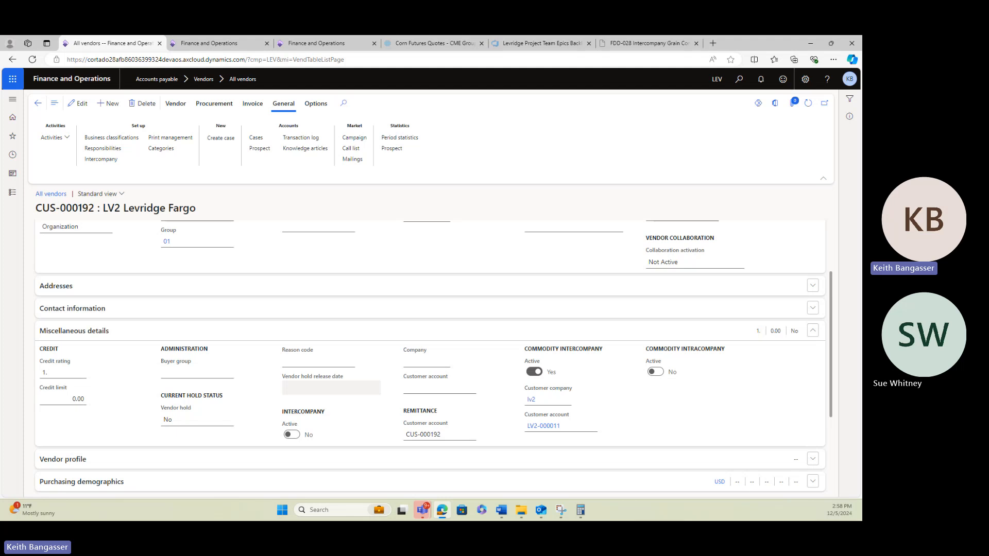
left_click(37, 103)
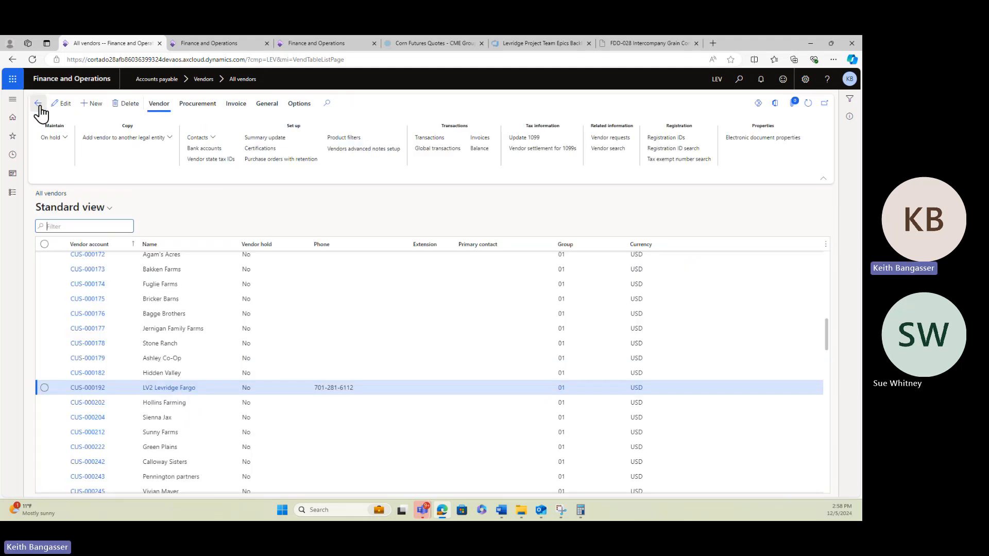
left_click(37, 103)
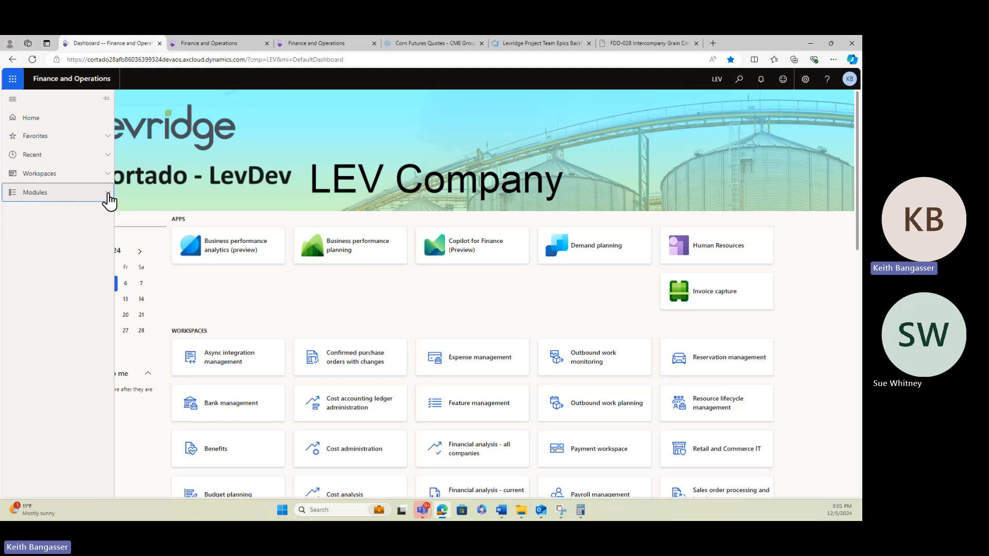
Start a new inbound purchase contract in Commodity accounting and set its contract type to Cash.
left_click(106, 195)
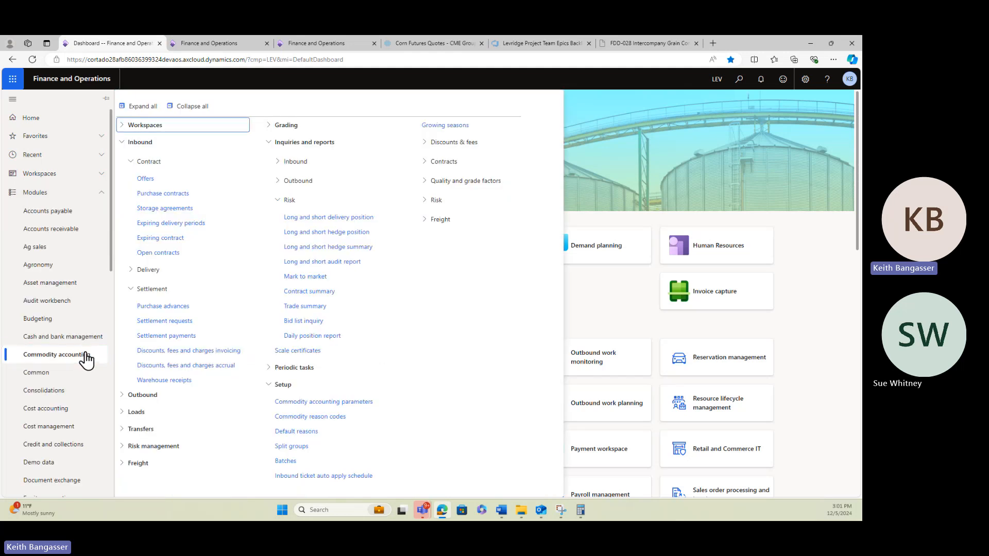
left_click(171, 195)
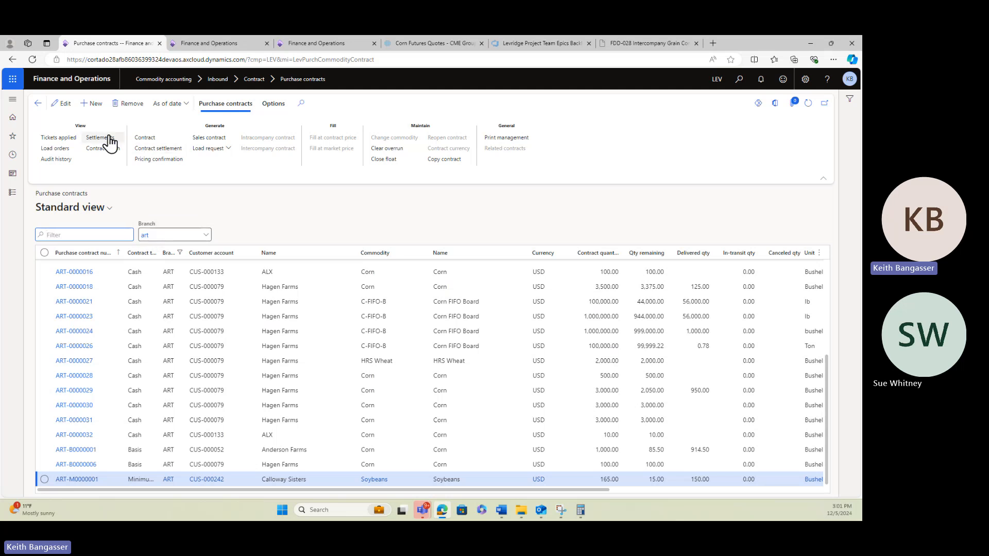
left_click(96, 104)
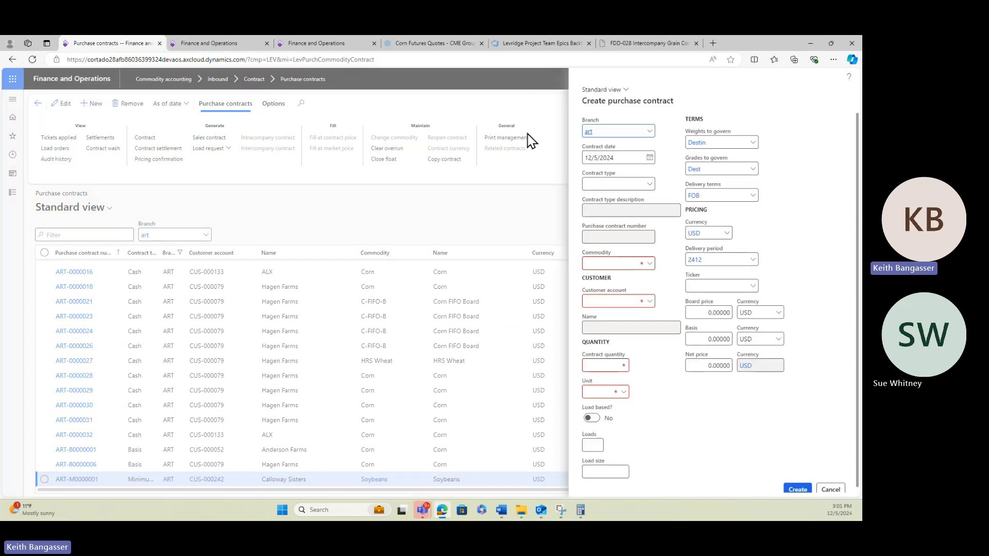
left_click(650, 184)
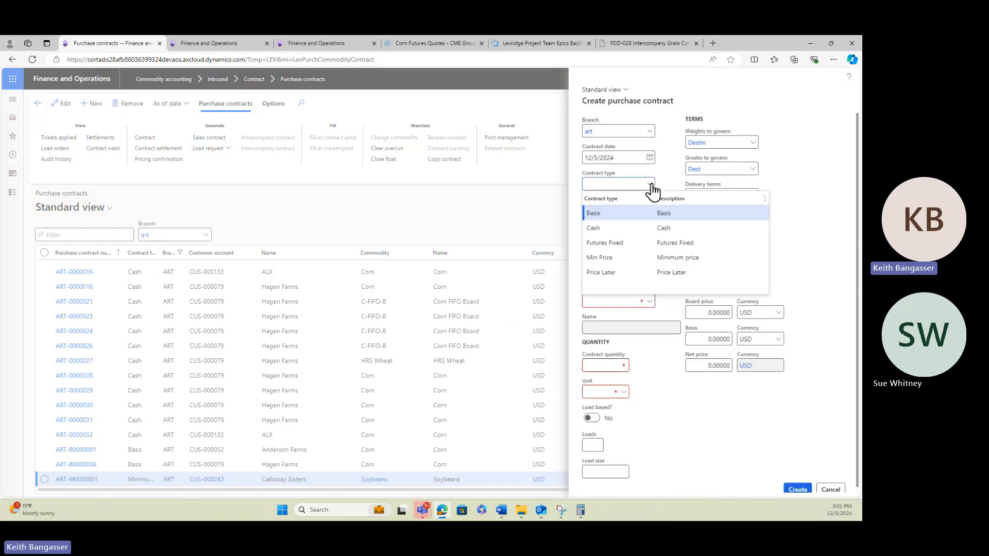
left_click(610, 228)
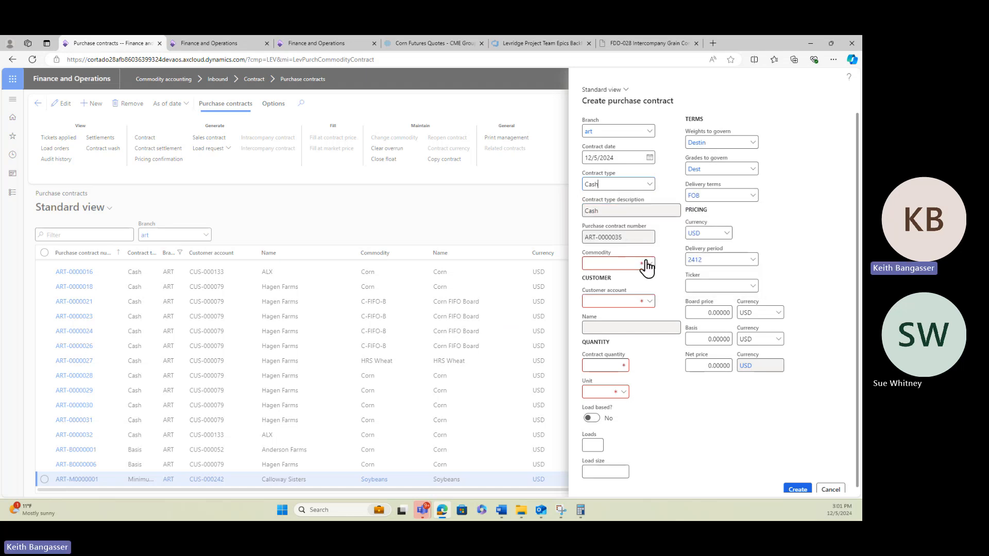
Set the new purchase contract's commodity to Corn and its customer account to ALX.
left_click(614, 263)
type("corn")
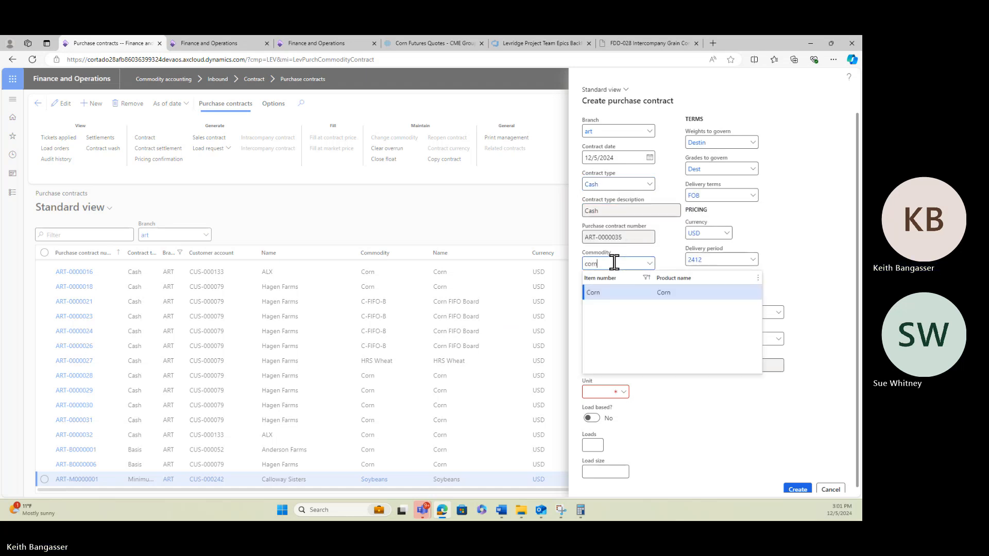
key("Tab")
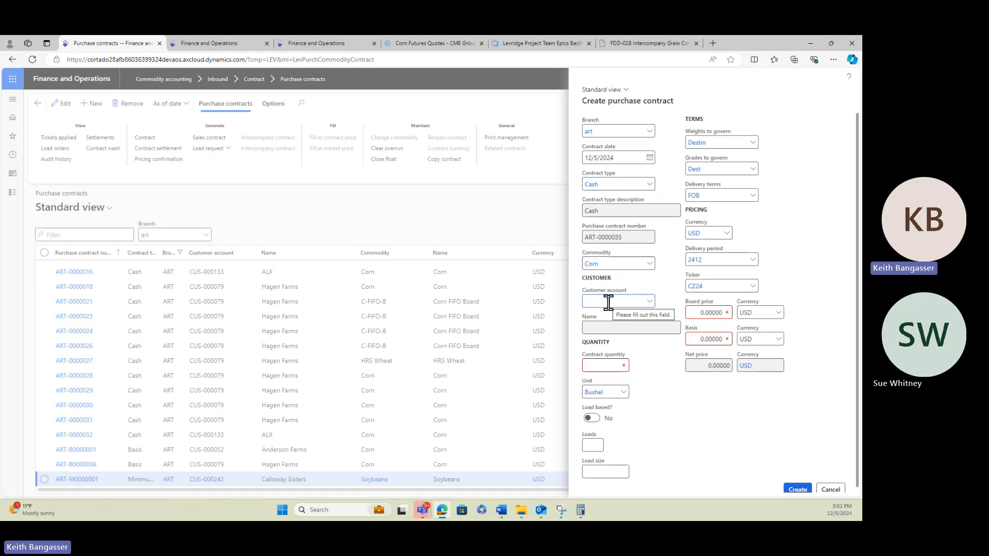
type("al")
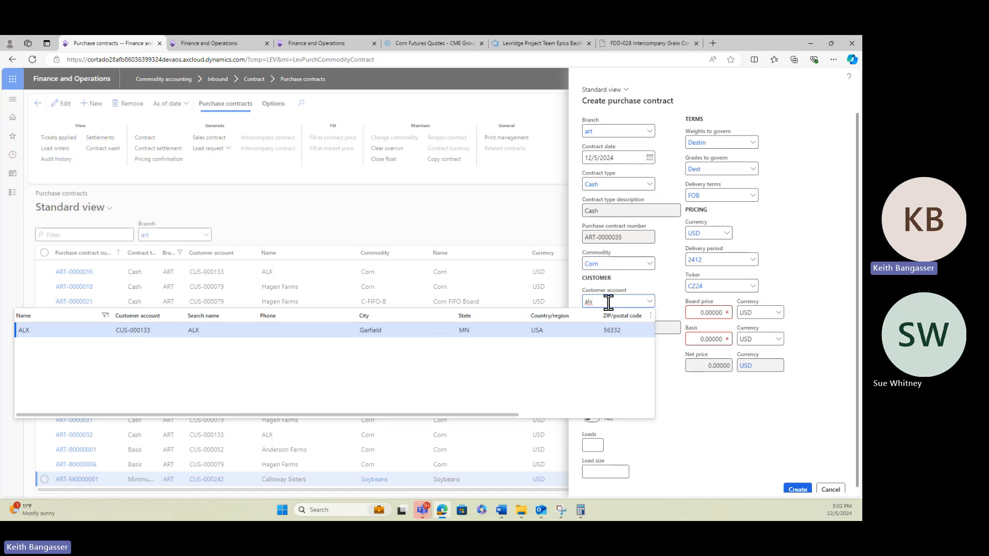
type("x")
key("Tab")
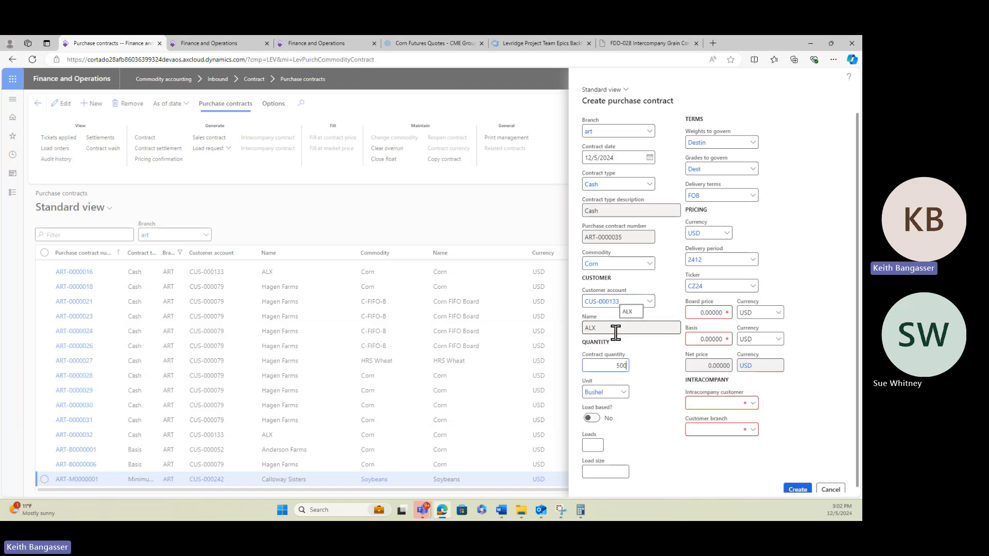
Set the contract quantity to 50,000, the board price to 5 and the basis to 0.20.
type("500.")
key("BackSpace")
left_click(693, 310)
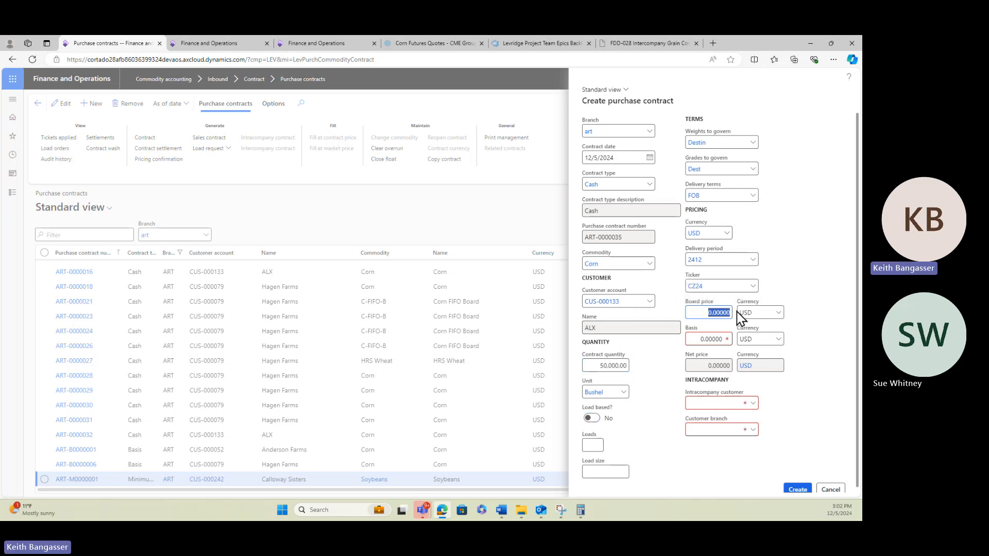
type("5")
key("Tab")
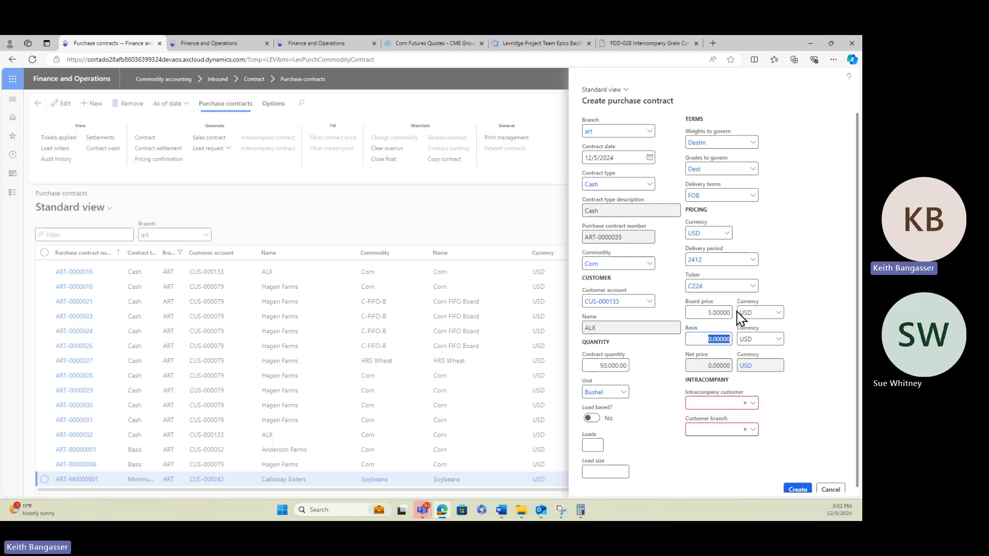
type(".2")
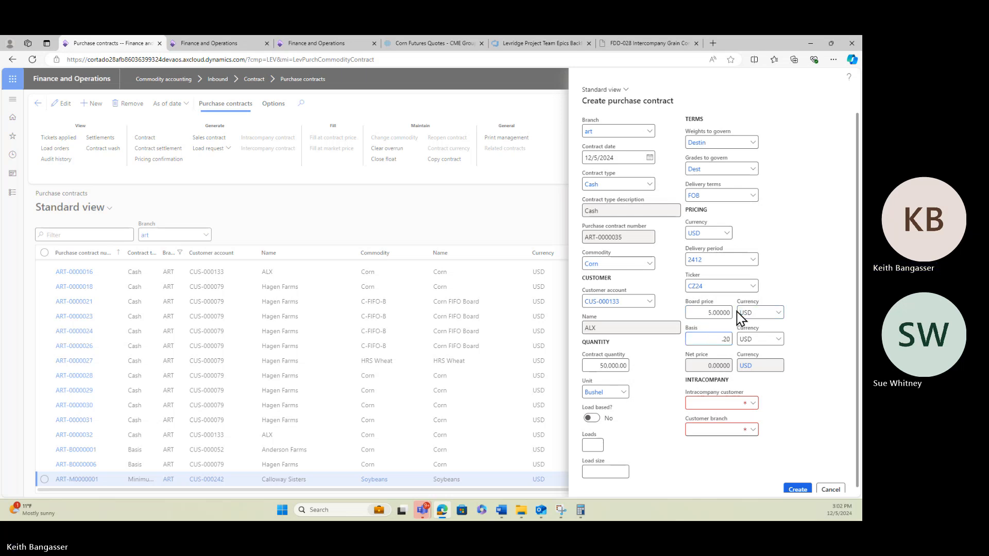
Assign ART as the intracompany customer and ALX as the customer branch, and create the purchase contract.
left_click(754, 404)
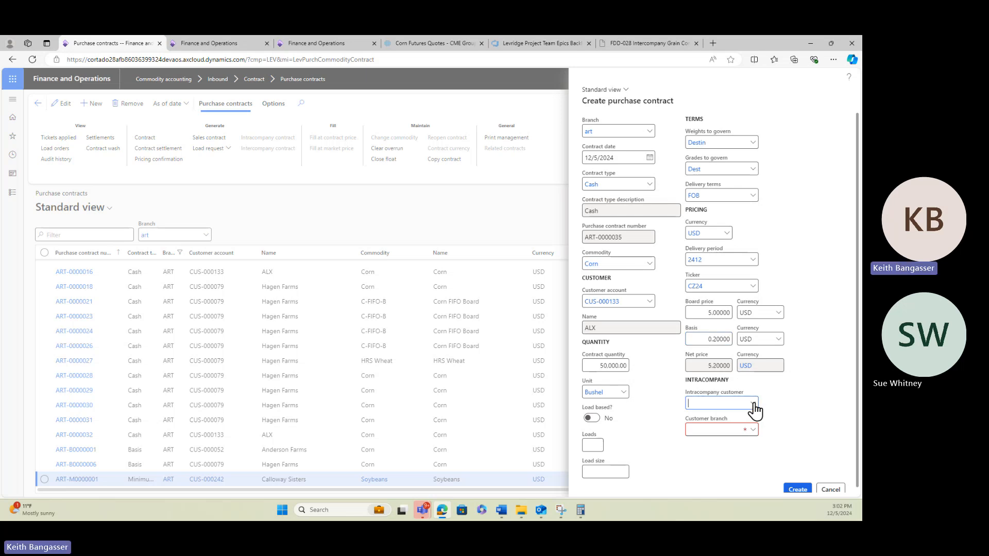
left_click(754, 404)
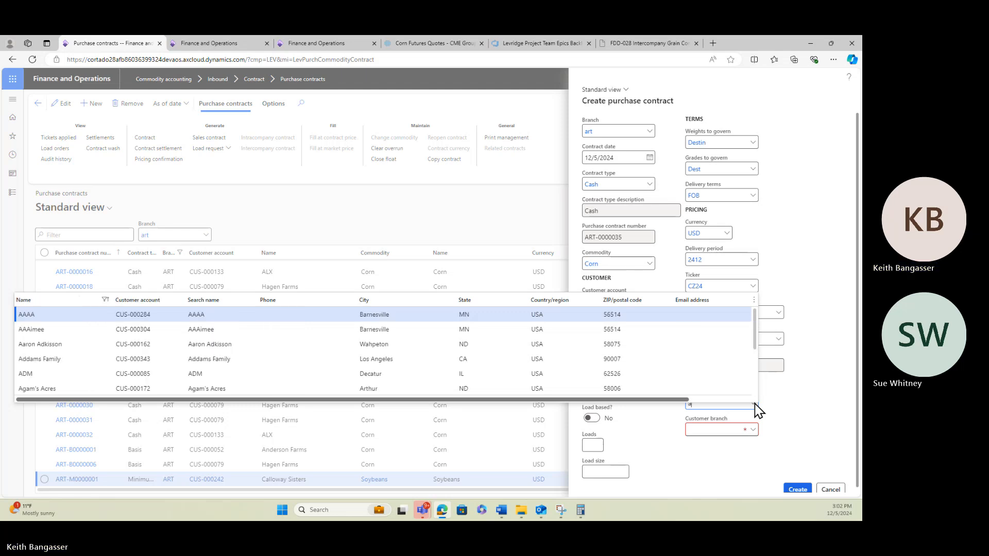
type("rt")
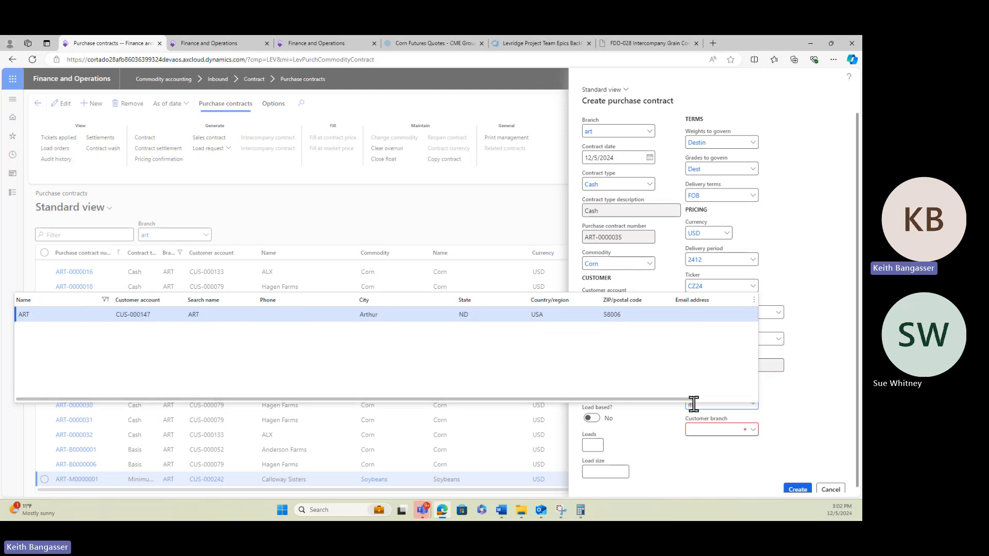
left_click(579, 315)
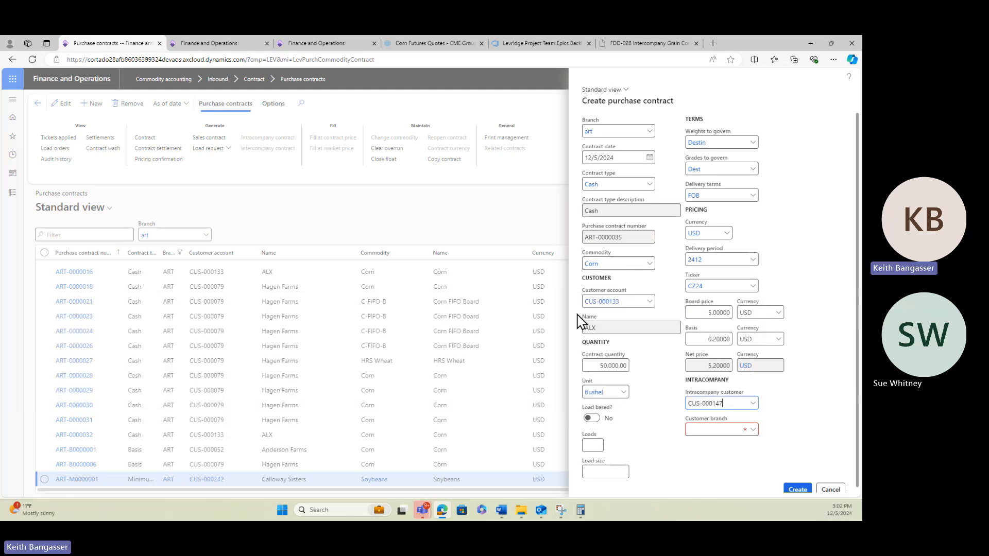
left_click(754, 431)
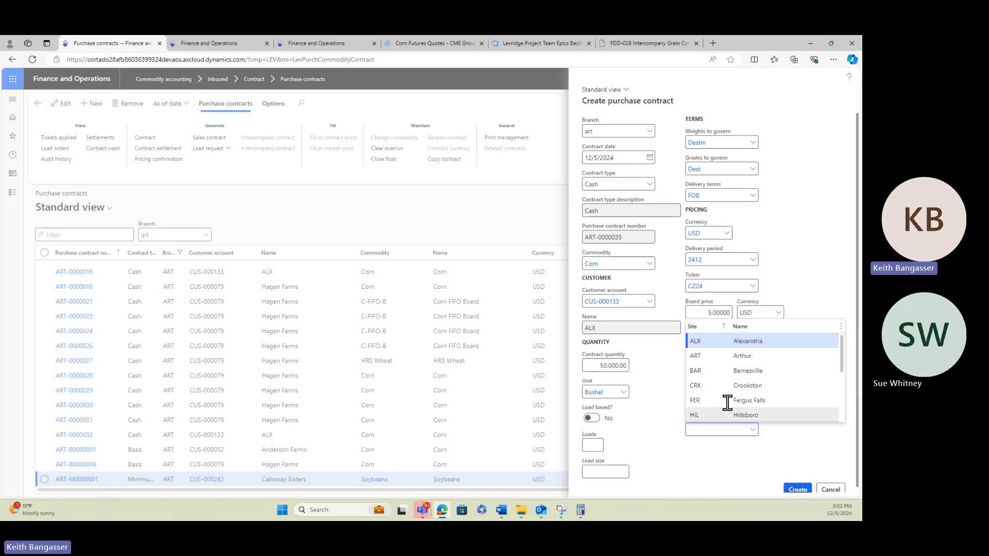
left_click(731, 341)
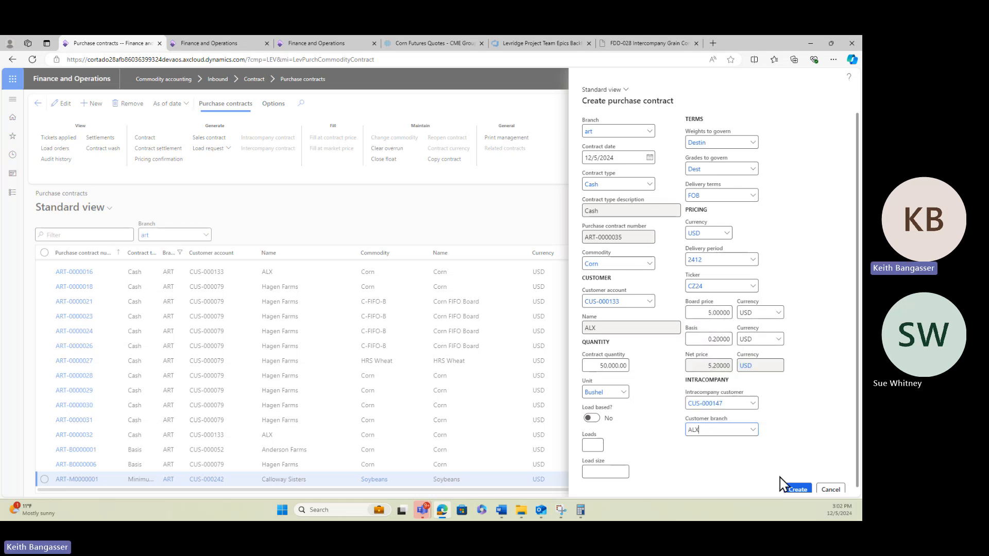
left_click(799, 491)
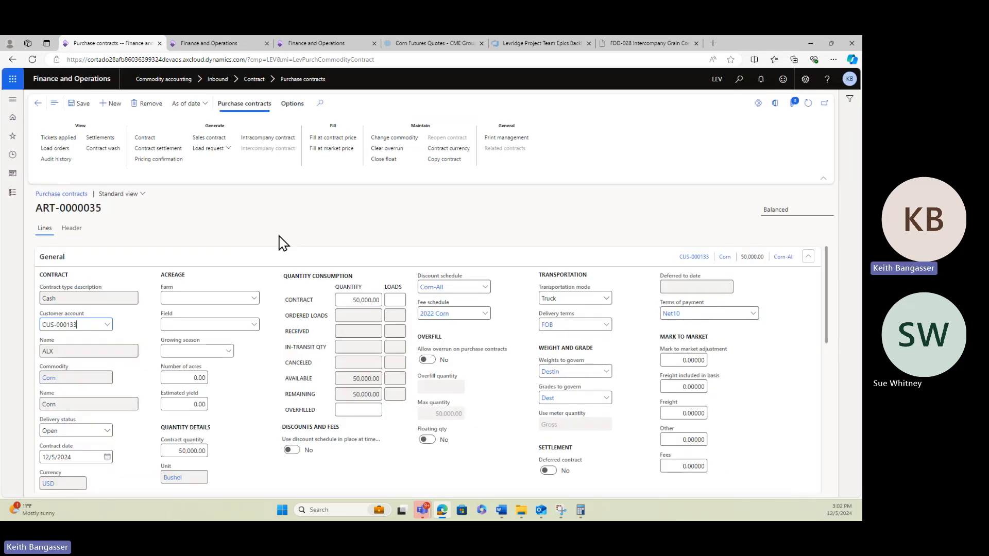
Review the new contract's delivery and pricing line and generate the matching intracompany contract from it.
scroll(227, 431, "down", 4)
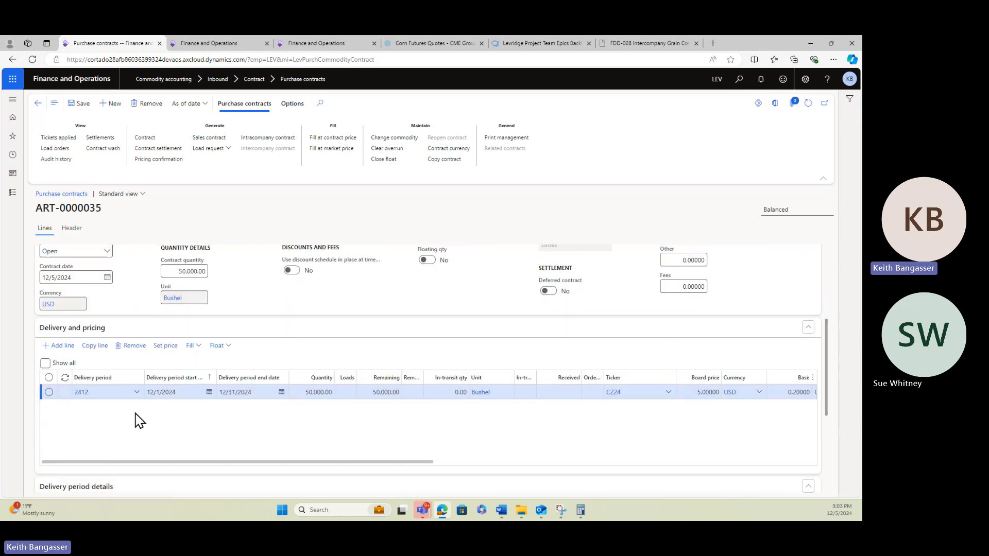
scroll(135, 420, "up", 4)
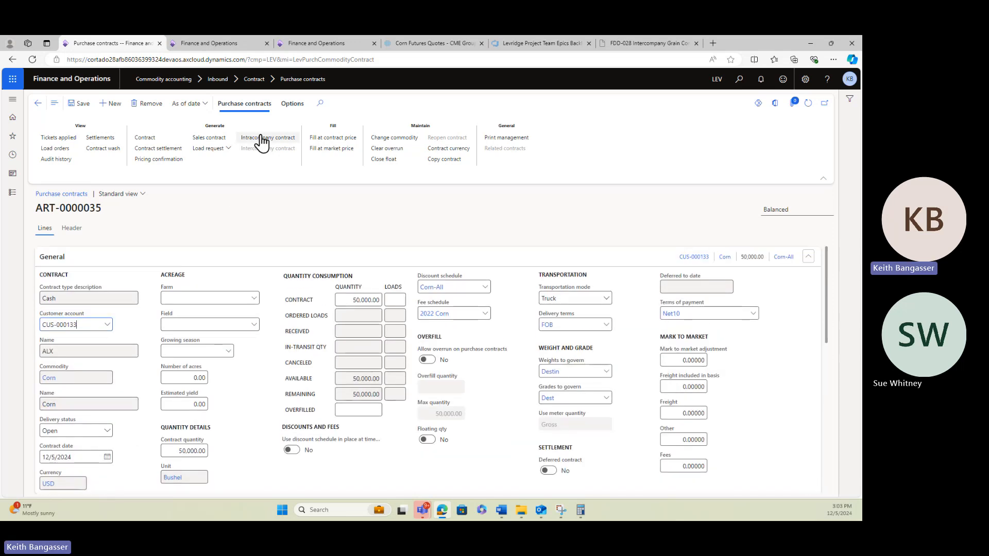
left_click(262, 138)
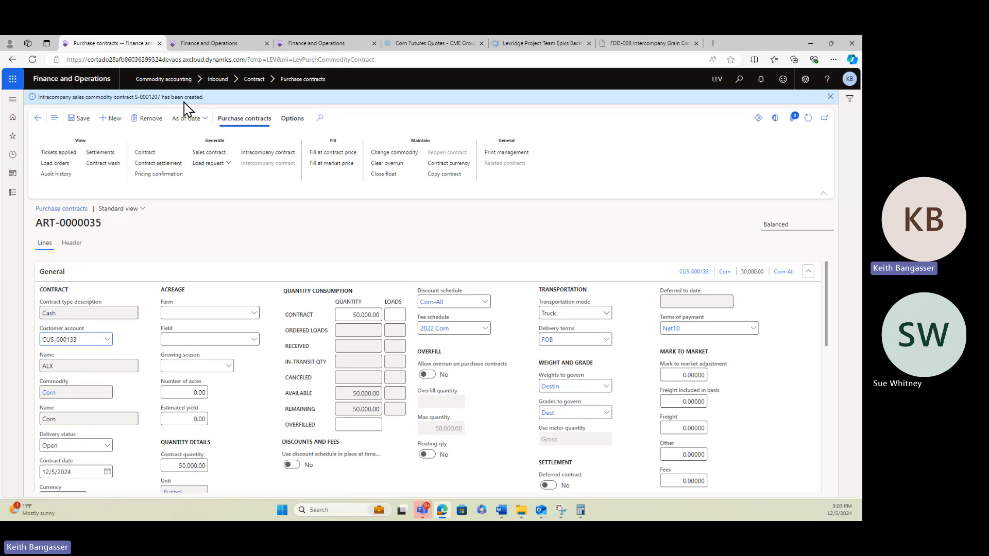
Leave the purchase contract and open the list of outbound sales contracts in Commodity accounting.
left_click(37, 123)
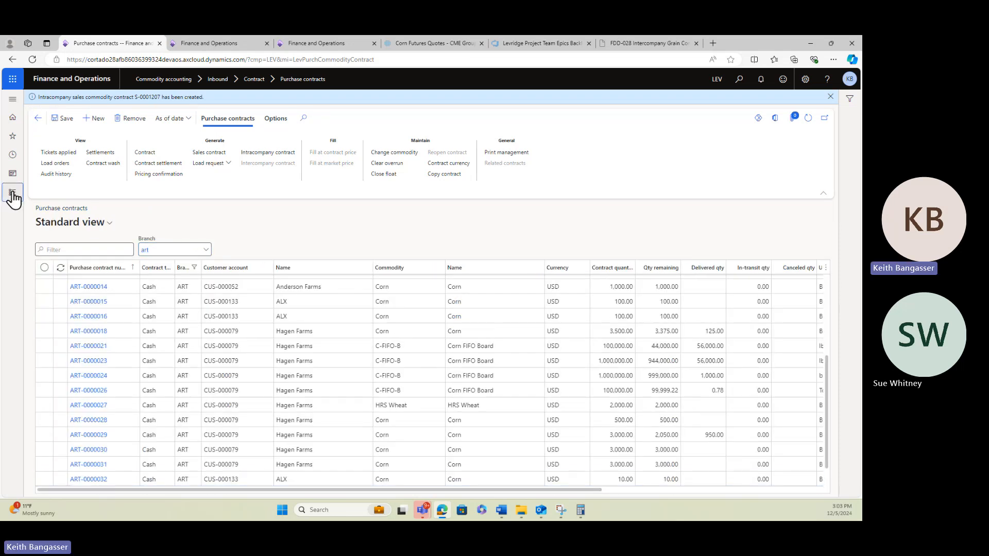
left_click(12, 194)
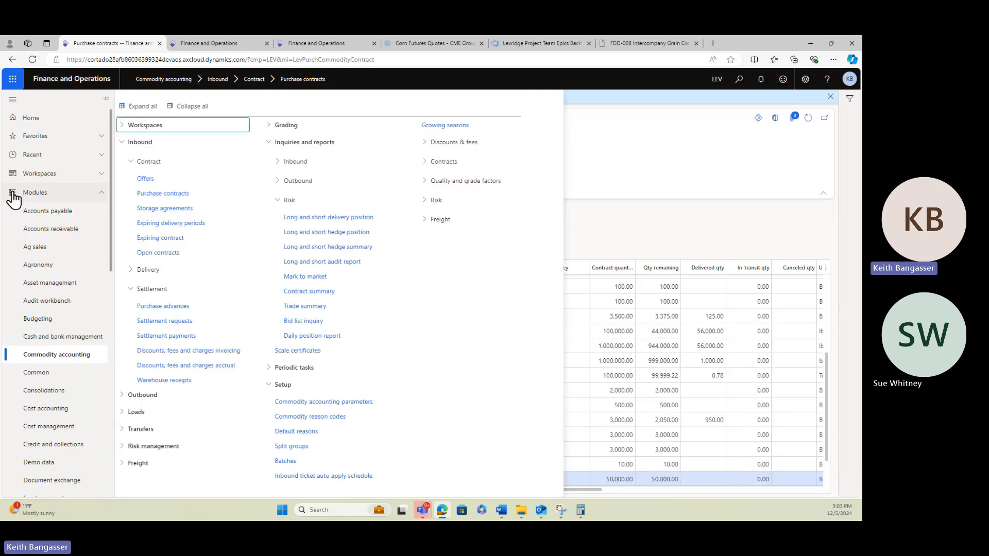
left_click(122, 142)
left_click(130, 159)
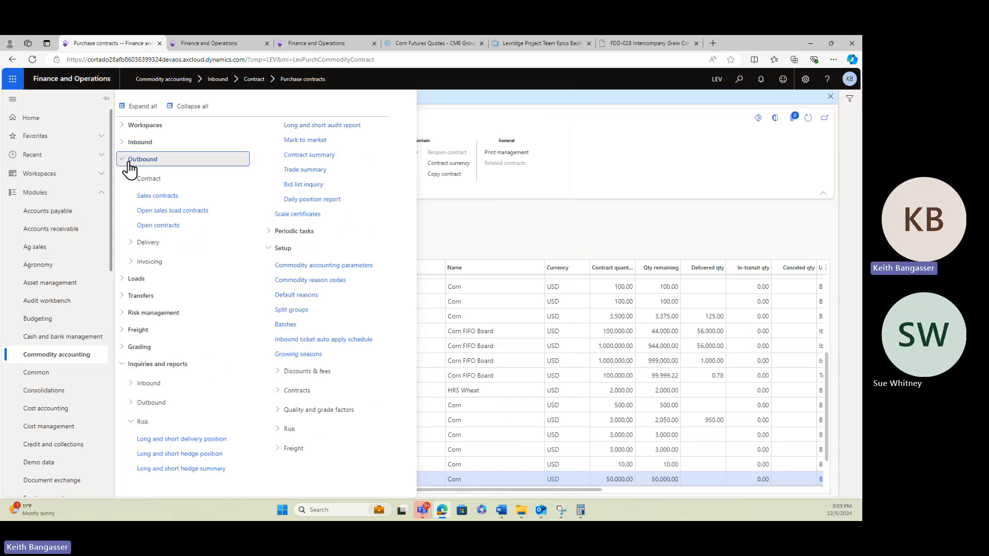
left_click(148, 201)
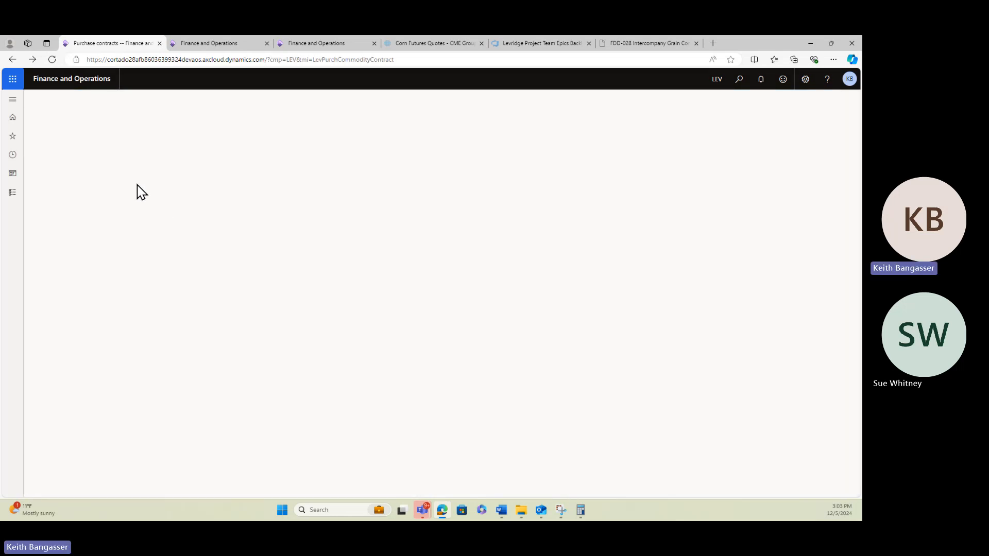
Filter the sales contracts to branch ALX and review the generated 50,000-bushel corn contract for ART.
left_click(175, 233)
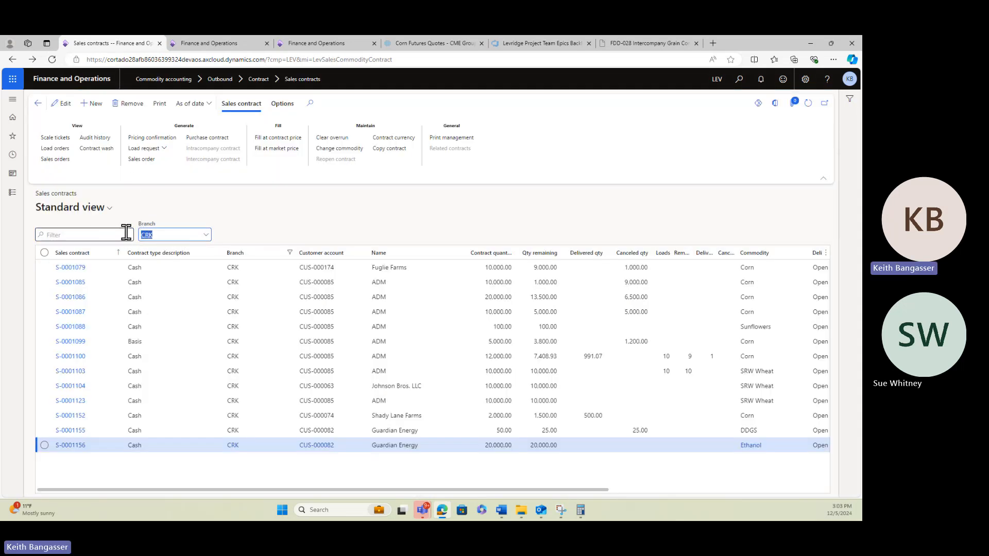
type("ALX")
key("Tab")
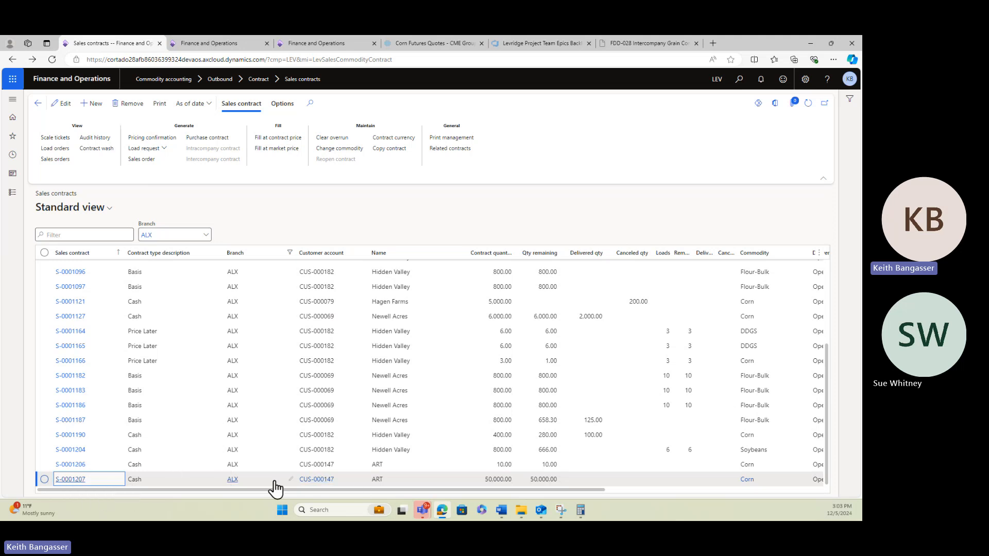
left_click(80, 484)
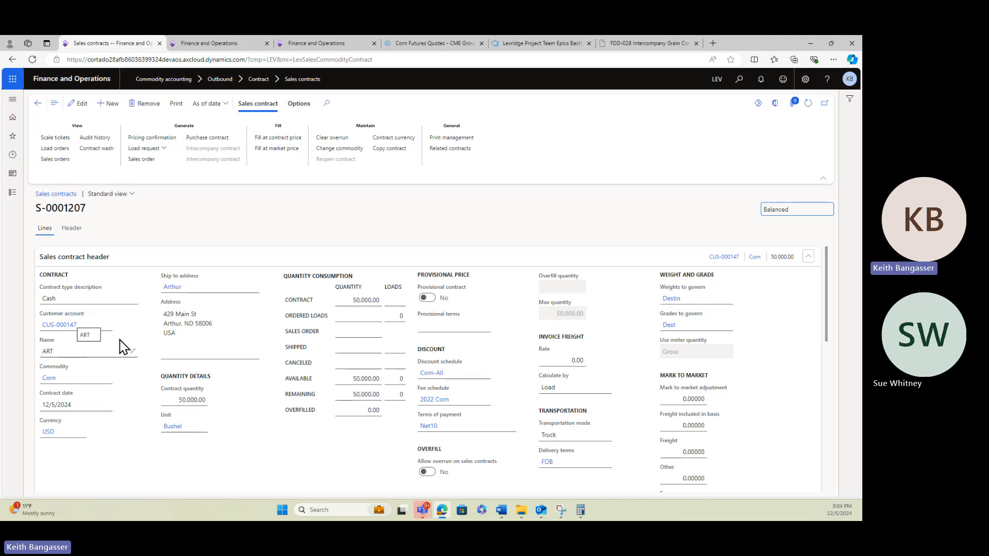
left_click(39, 105)
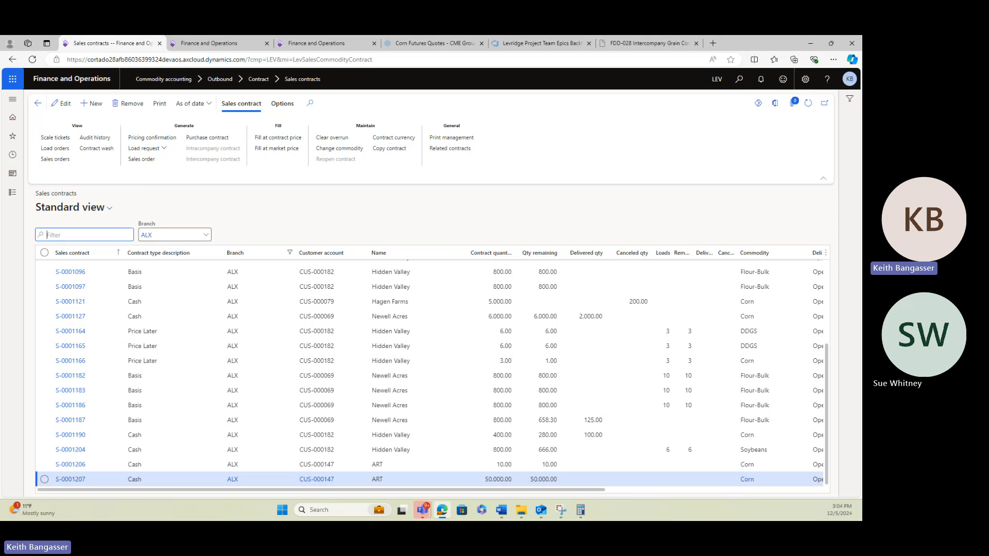
left_click(36, 105)
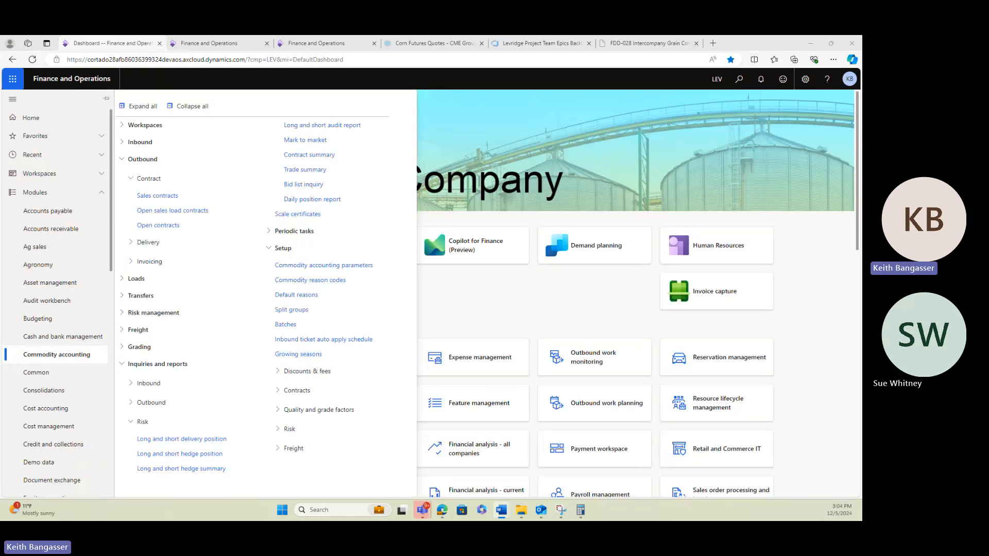
Open the LV2 Levridge Fargo vendor record from Accounts payable and review its commodity intercompany settings.
left_click(81, 214)
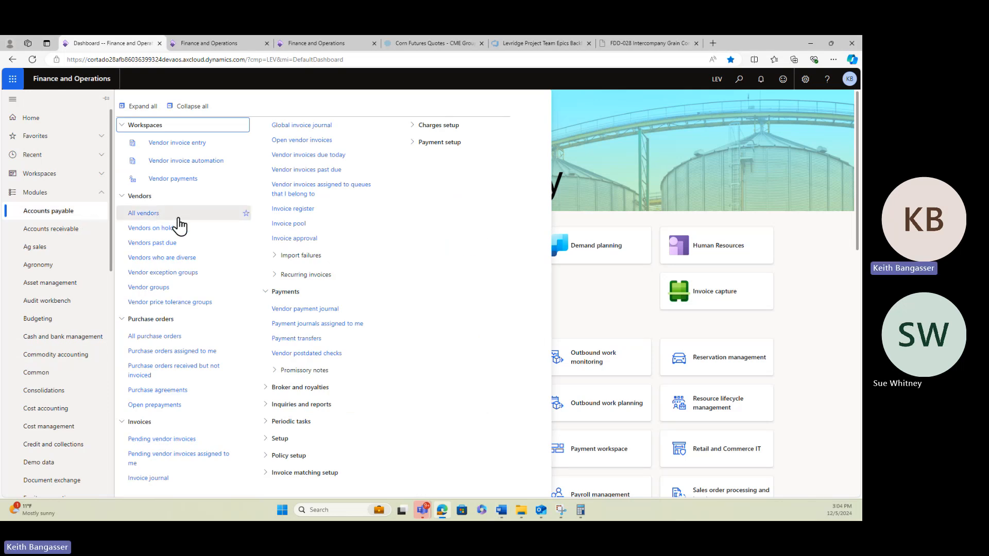
left_click(154, 217)
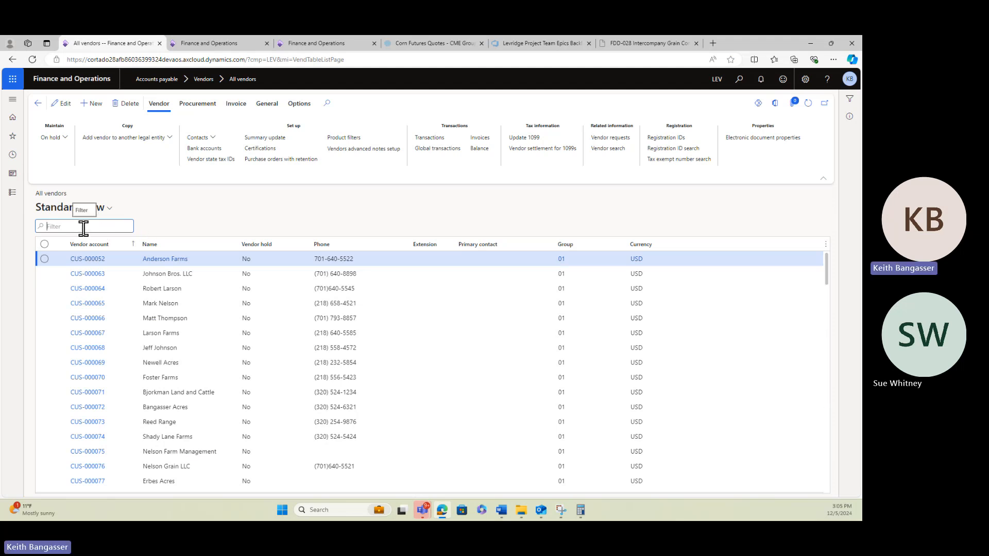
scroll(149, 359, "down", 15)
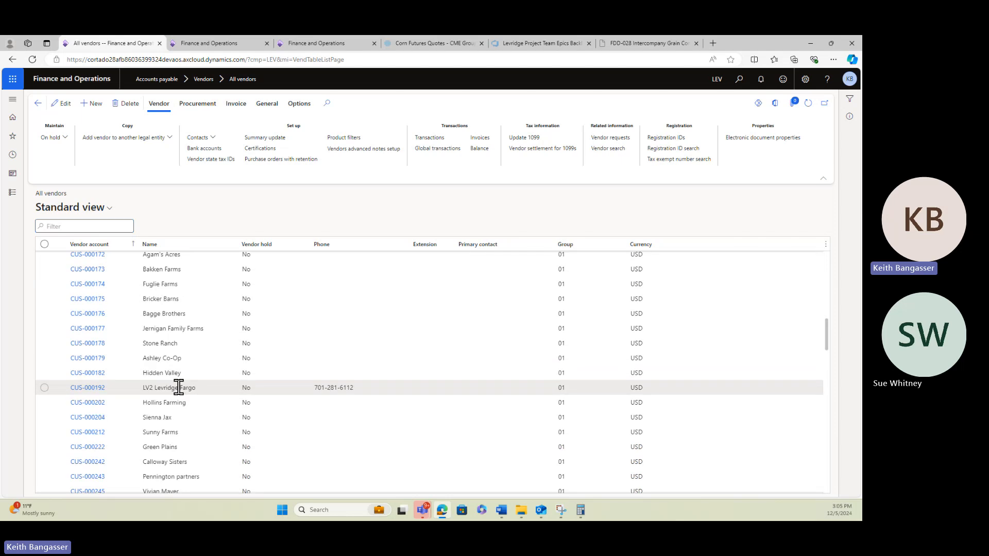
left_click(179, 387)
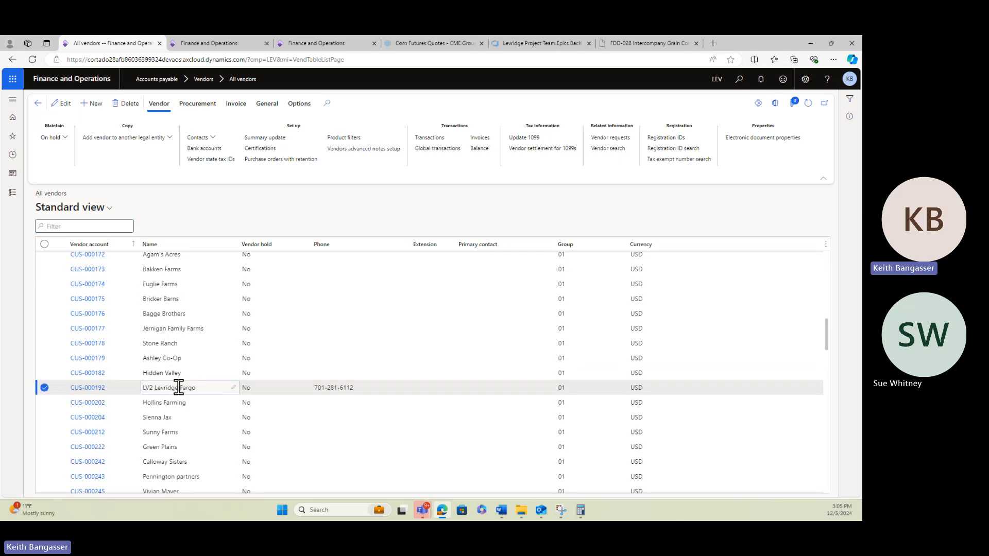
left_click(86, 389)
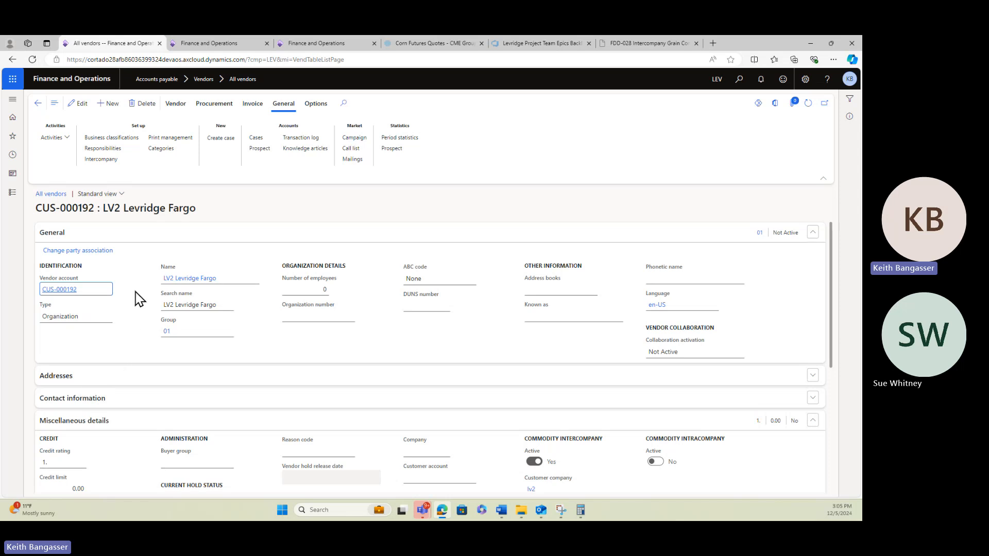
scroll(138, 300, "down", 3)
scroll(138, 300, "up", 3)
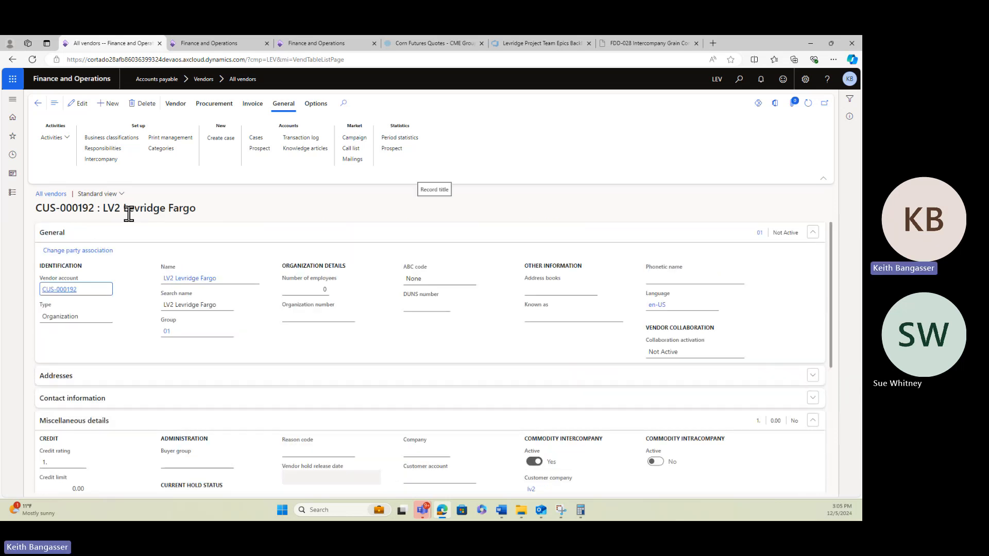
scroll(129, 213, "down", 3)
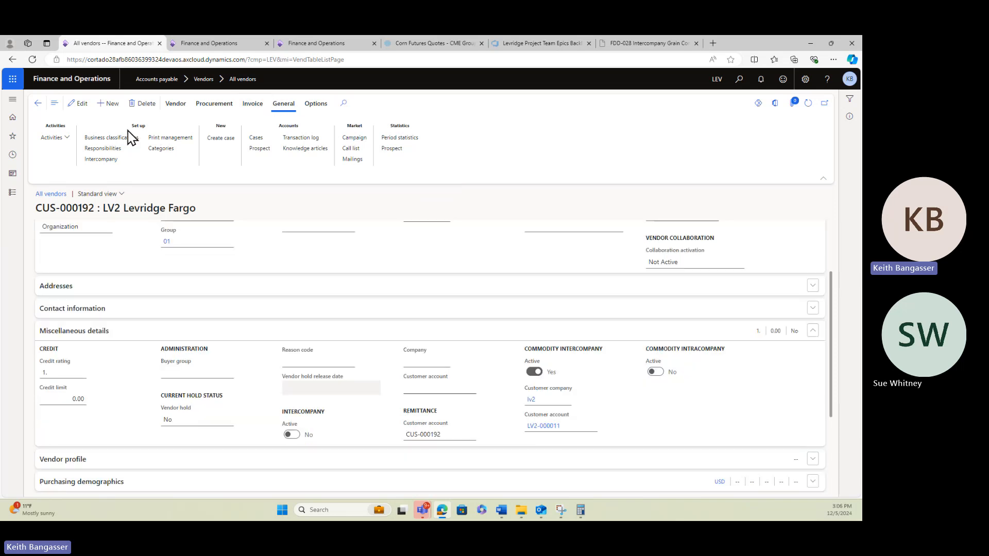
Examine the vendor's intercompany purchase contract value mapping, including the options for the unit code and discount schedule code.
left_click(102, 160)
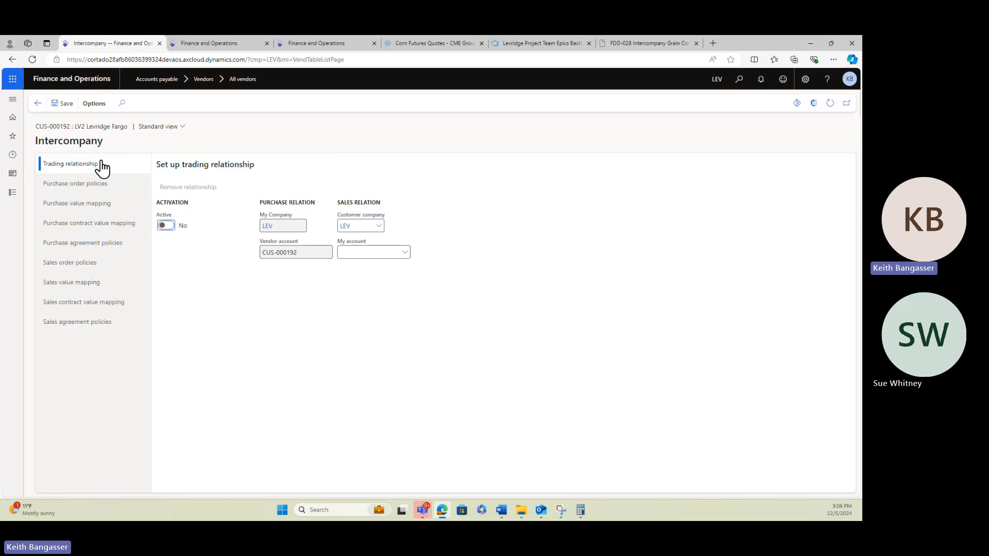
left_click(69, 232)
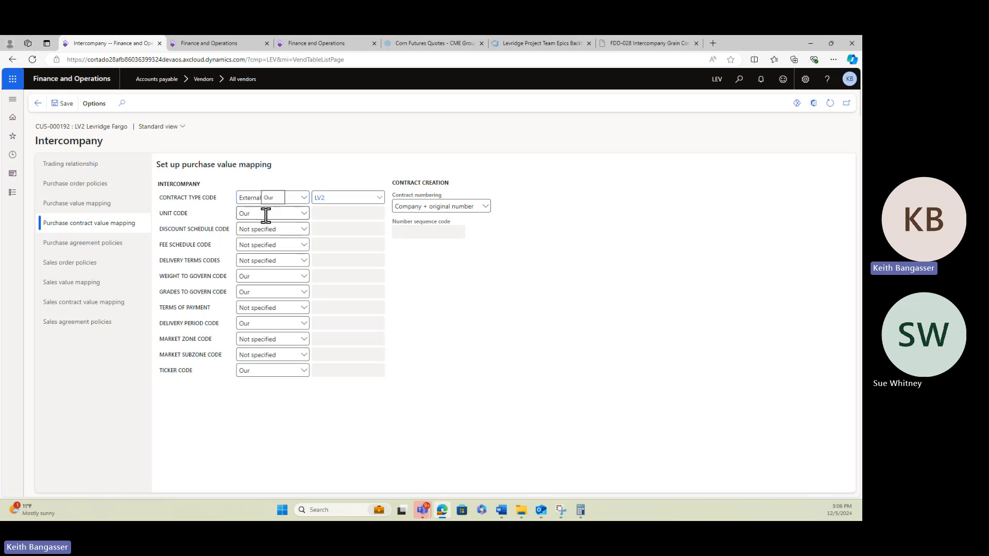
left_click(305, 214)
left_click(304, 213)
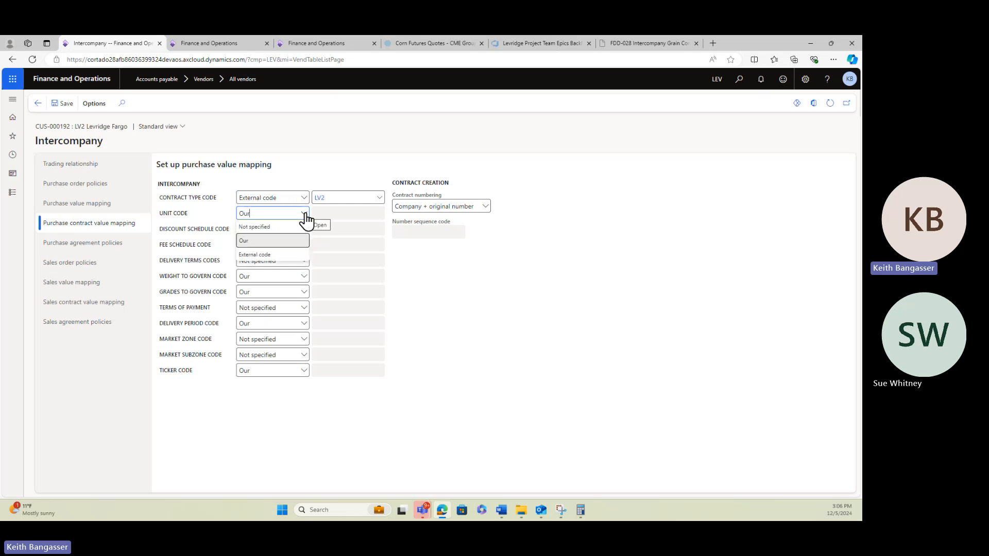
left_click(272, 241)
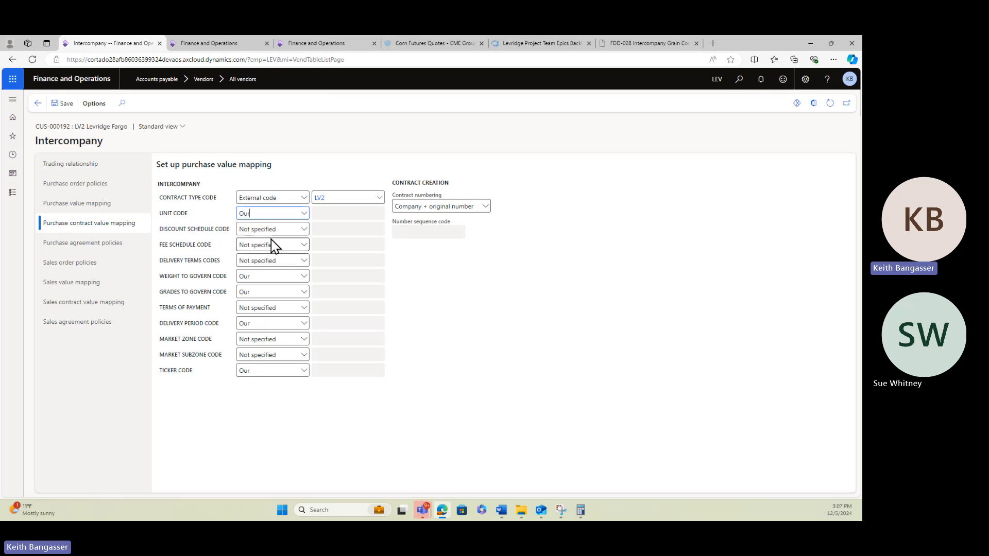
left_click(305, 217)
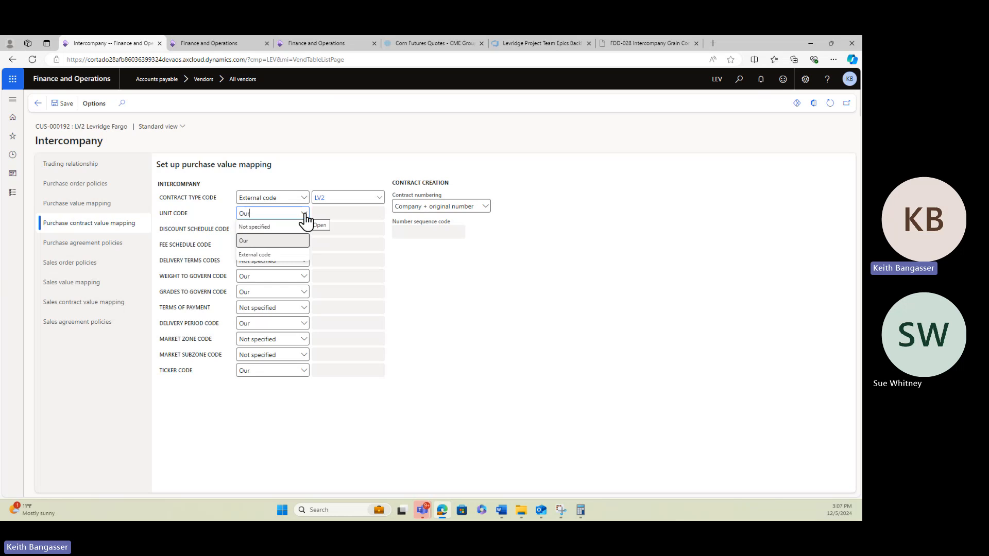
left_click(338, 226)
left_click(270, 230)
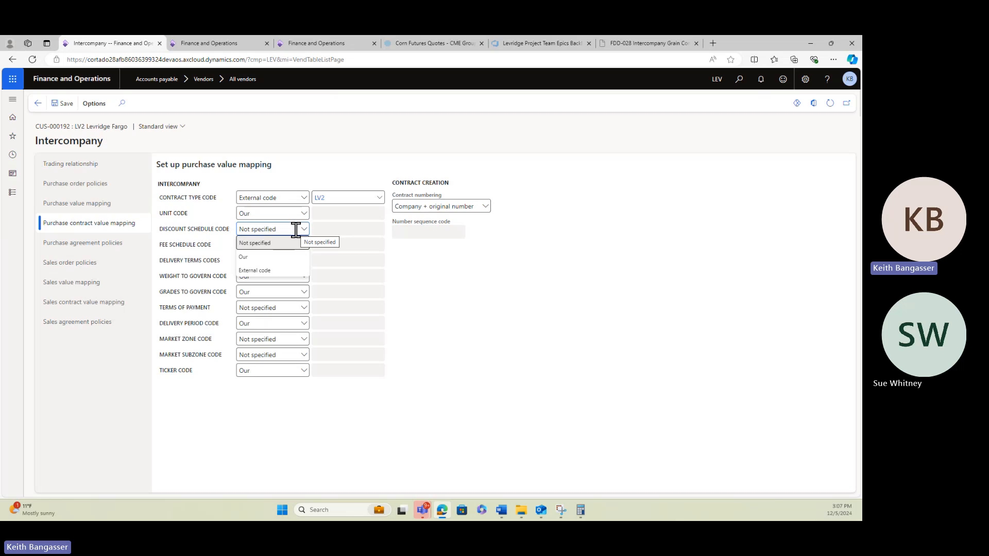
left_click(346, 246)
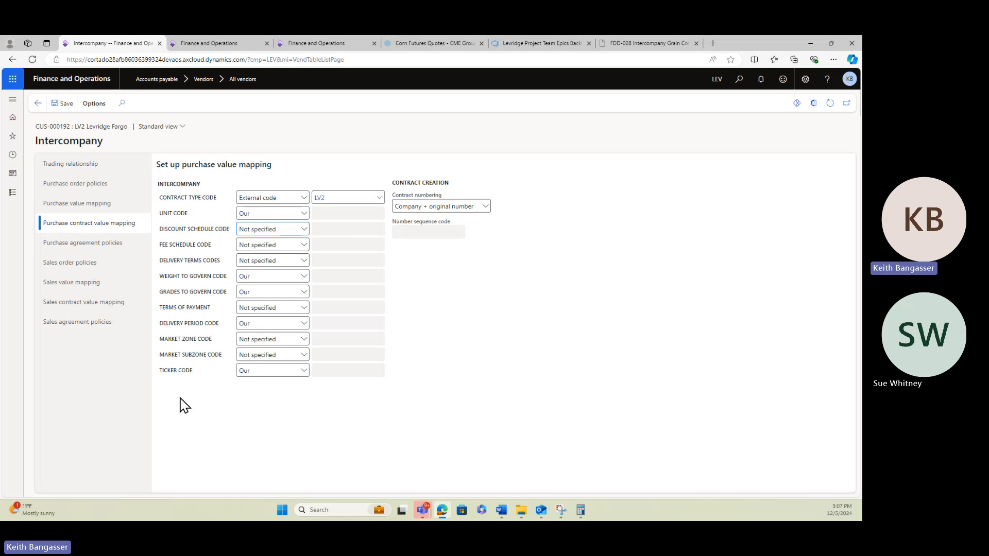
left_click(38, 103)
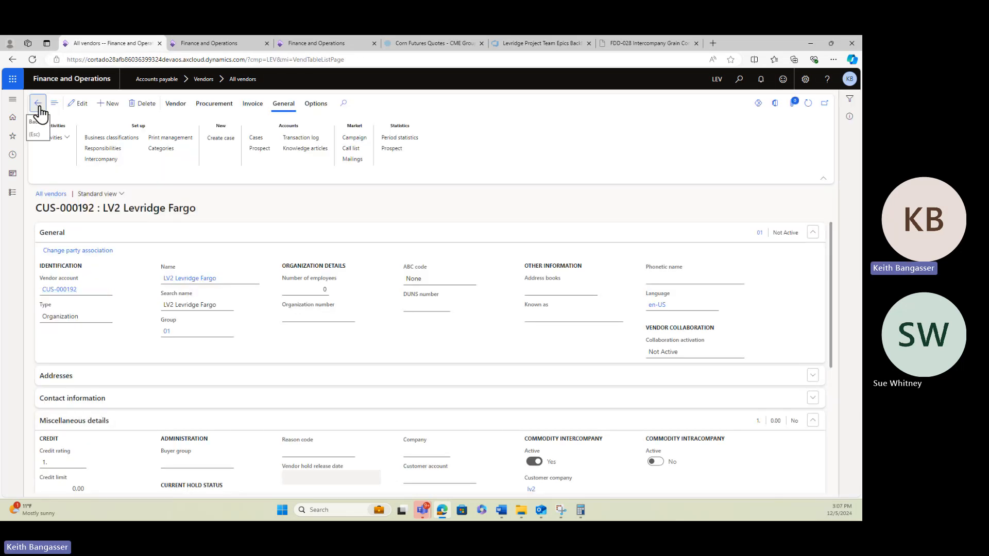
left_click(39, 105)
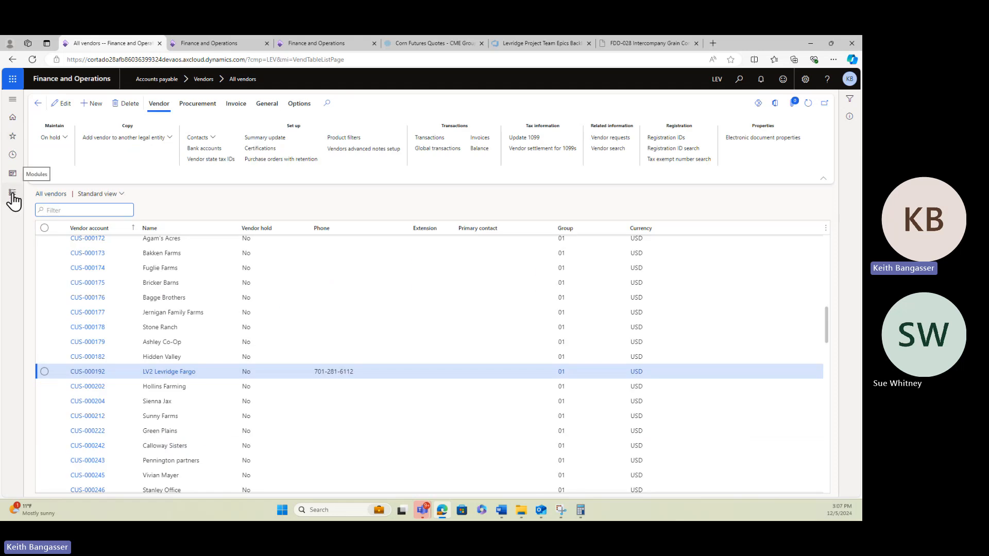
Open the list of inbound purchase contracts in Commodity accounting.
left_click(12, 196)
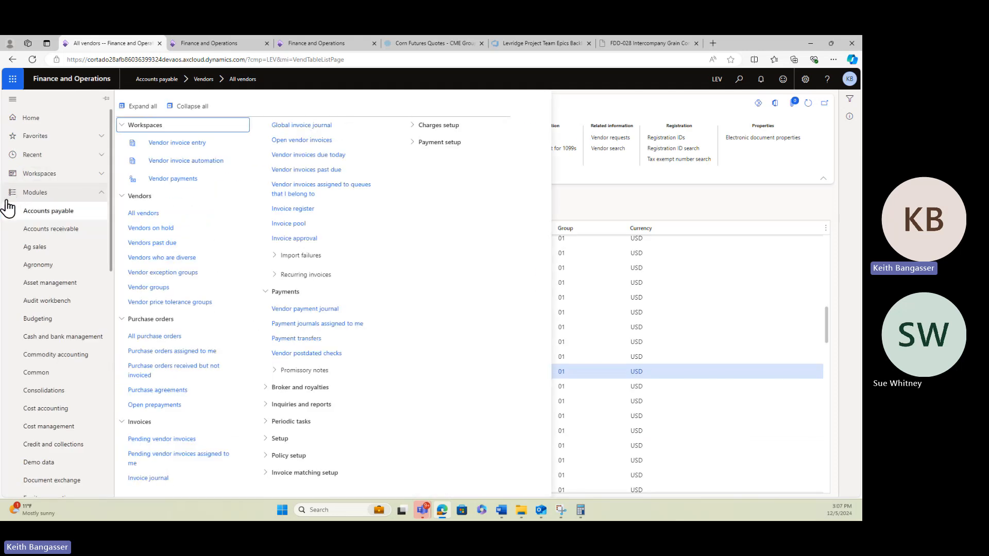
left_click(71, 356)
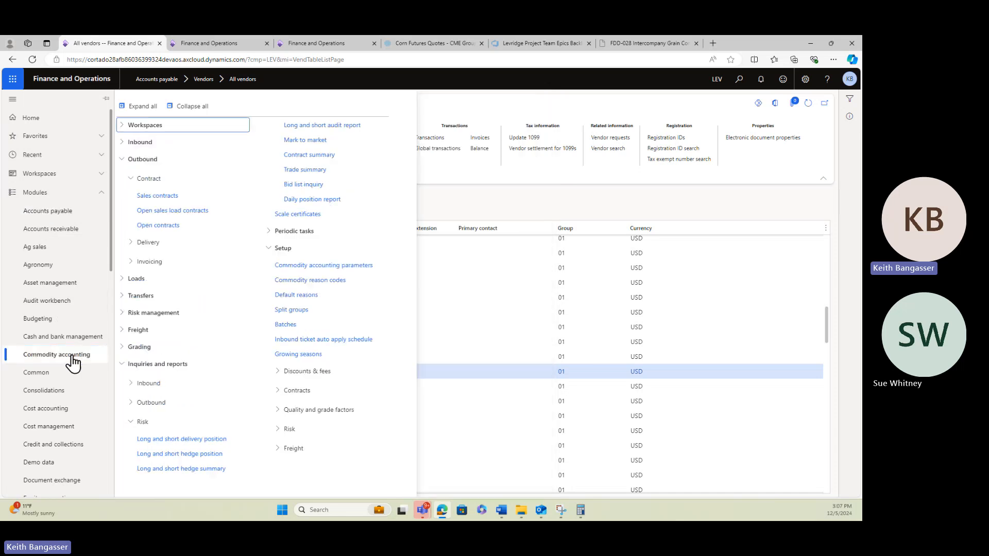
left_click(123, 159)
left_click(123, 143)
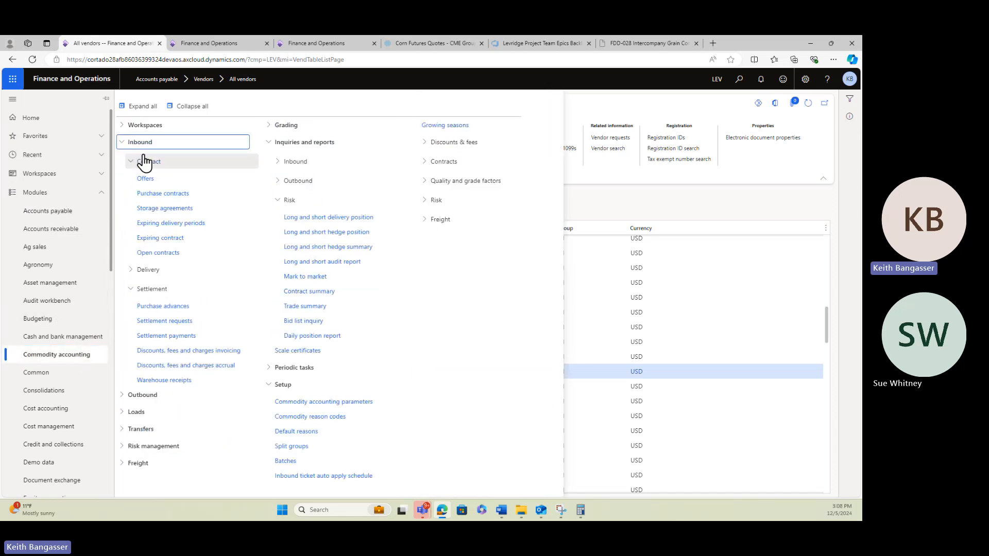
left_click(159, 194)
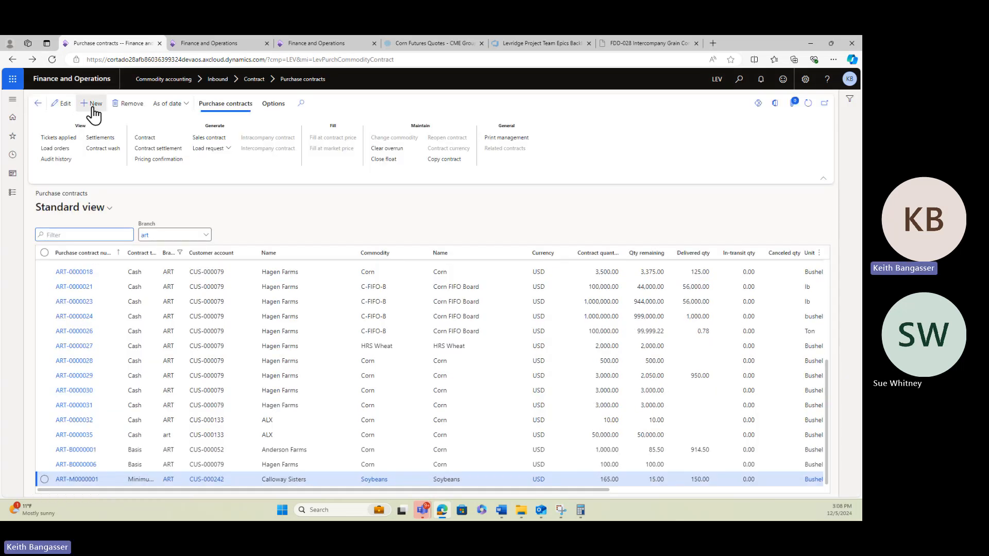
Start a new purchase contract for branch ART with contract type Cash and commodity Corn.
left_click(97, 105)
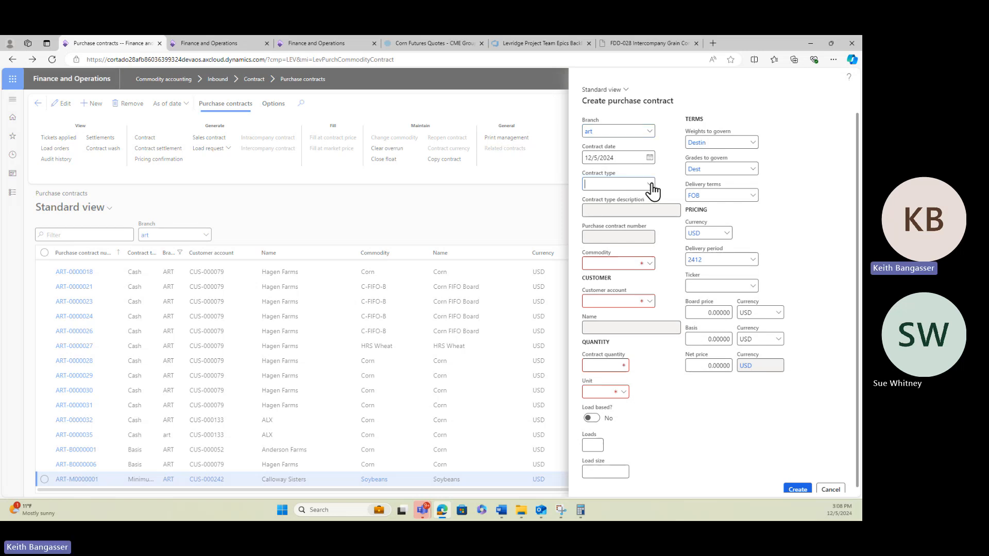
left_click(650, 185)
left_click(621, 237)
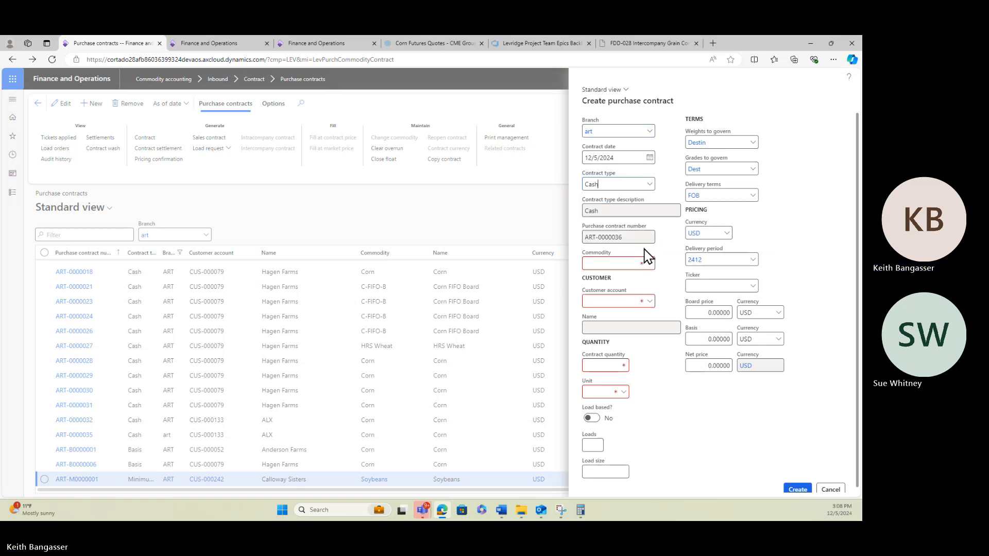
type("Corn")
key("Tab")
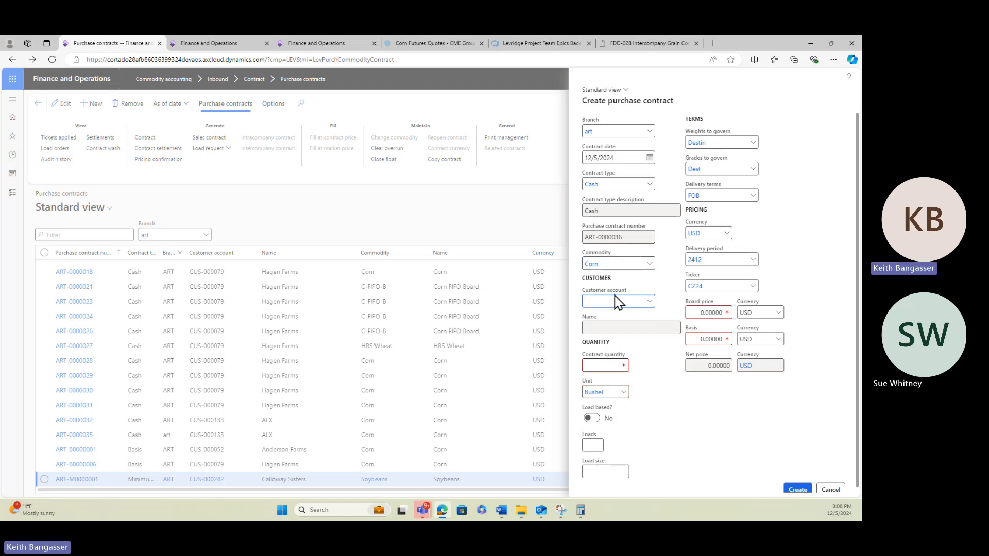
Choose LV2 Levridge Fargo as the customer account and set the contract quantity to 22,000.
type("le")
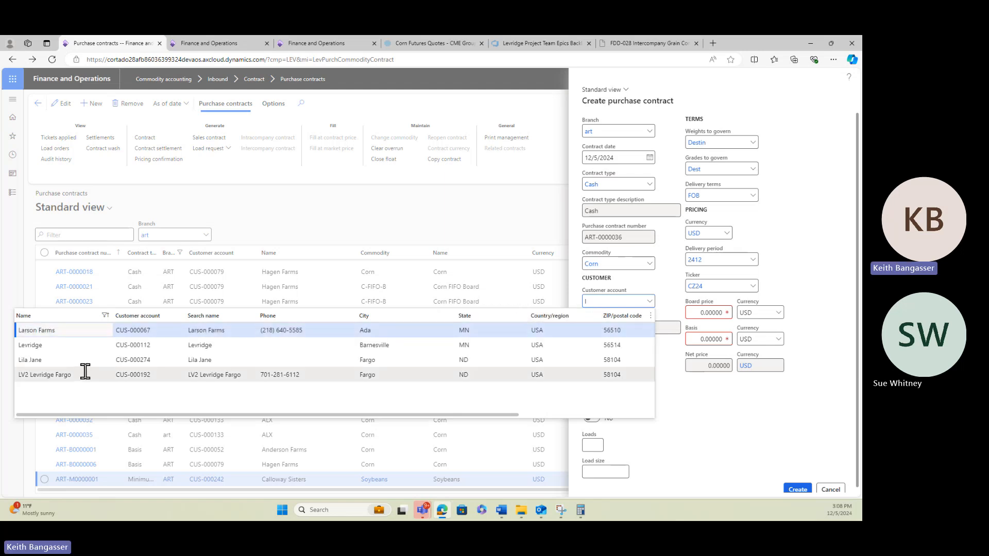
left_click(85, 373)
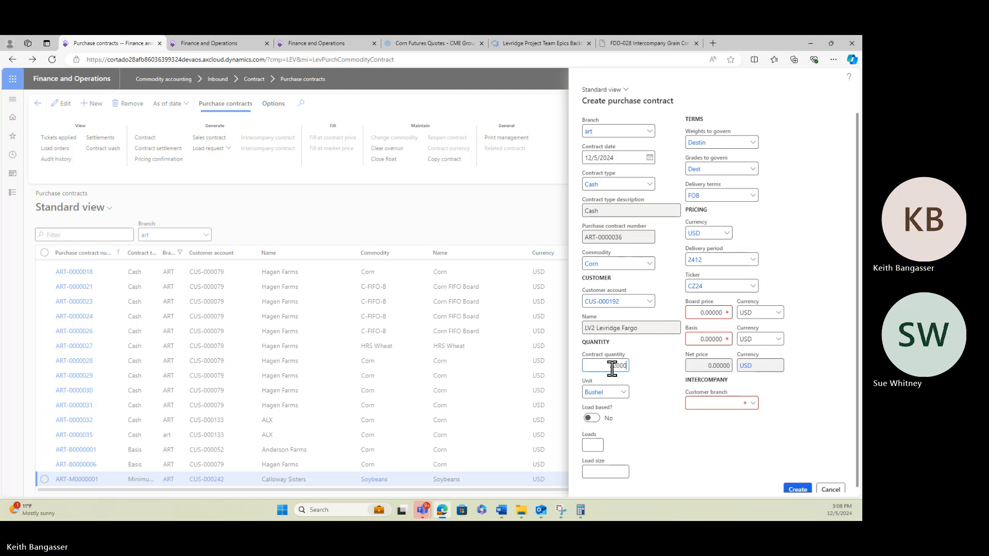
key("Tab")
key("Tab")
key("Tab")
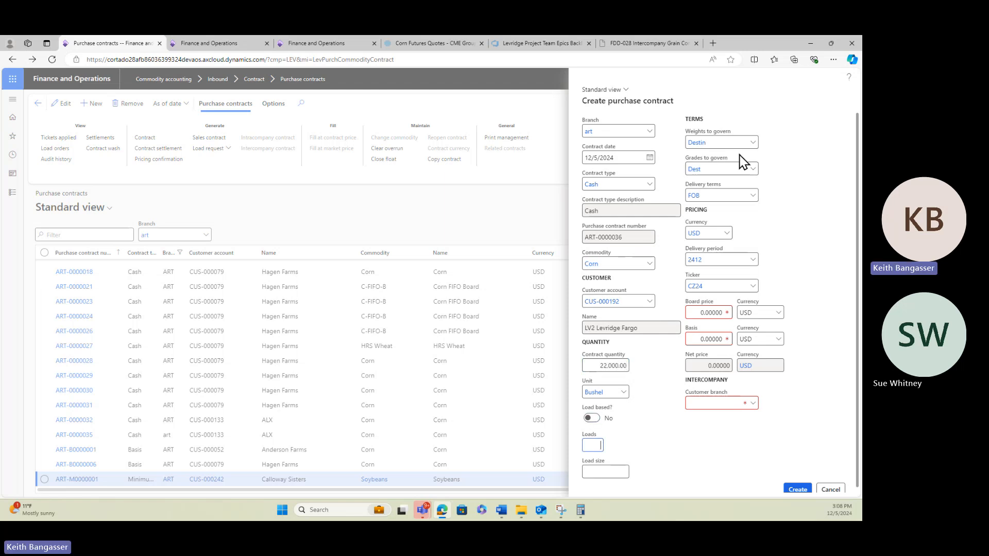
Set the purchase contract's board price to 4.20 and its basis to 0.10.
left_click(708, 312)
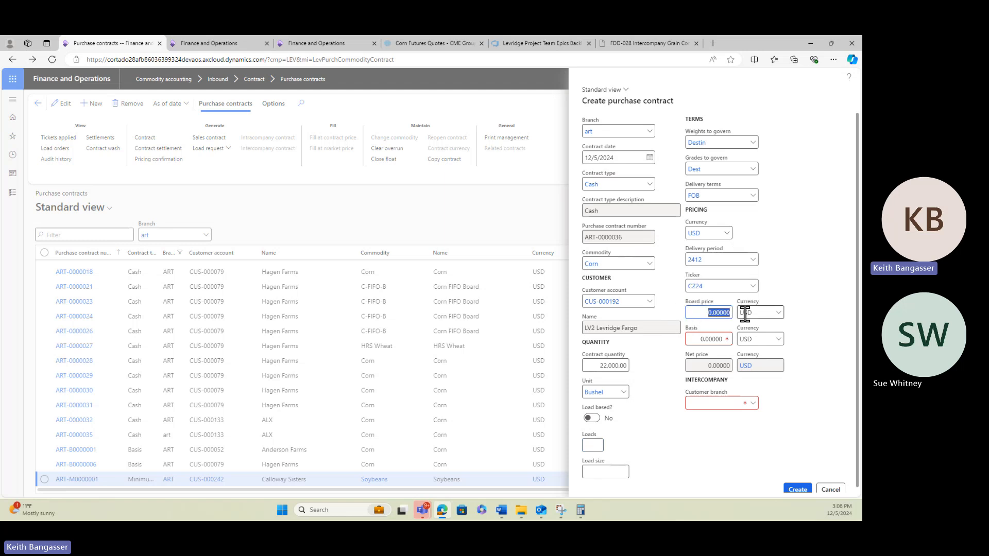
type("4.20")
left_click(744, 315)
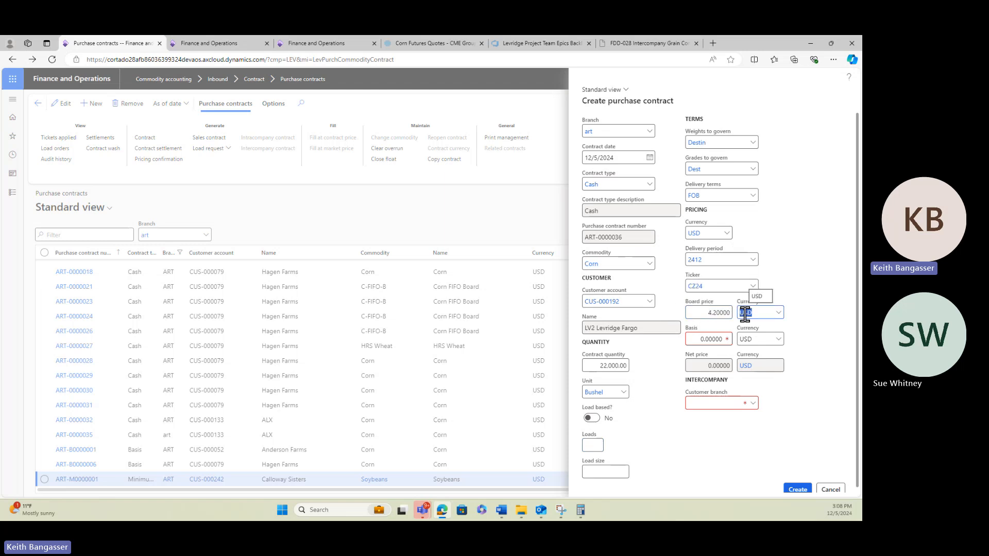
key("Tab")
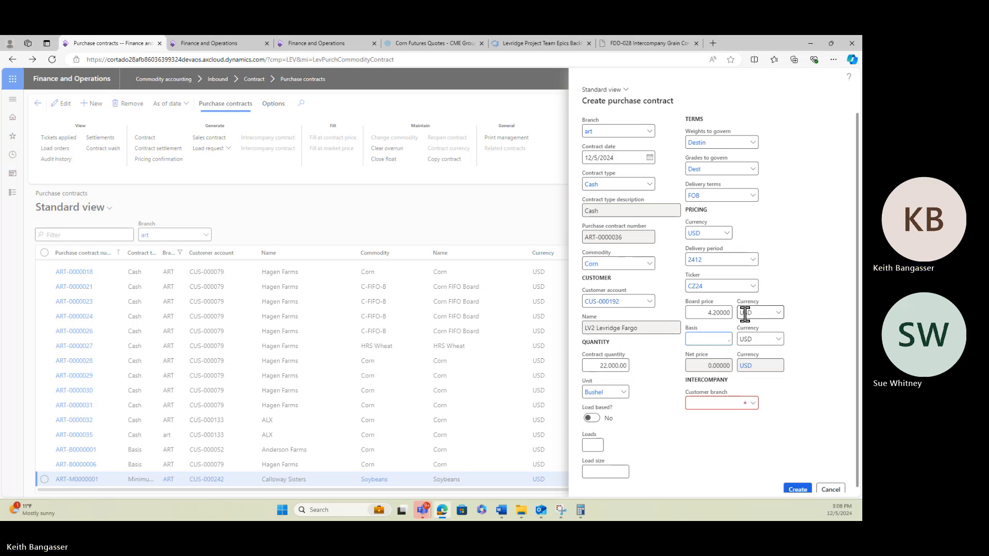
type(".1")
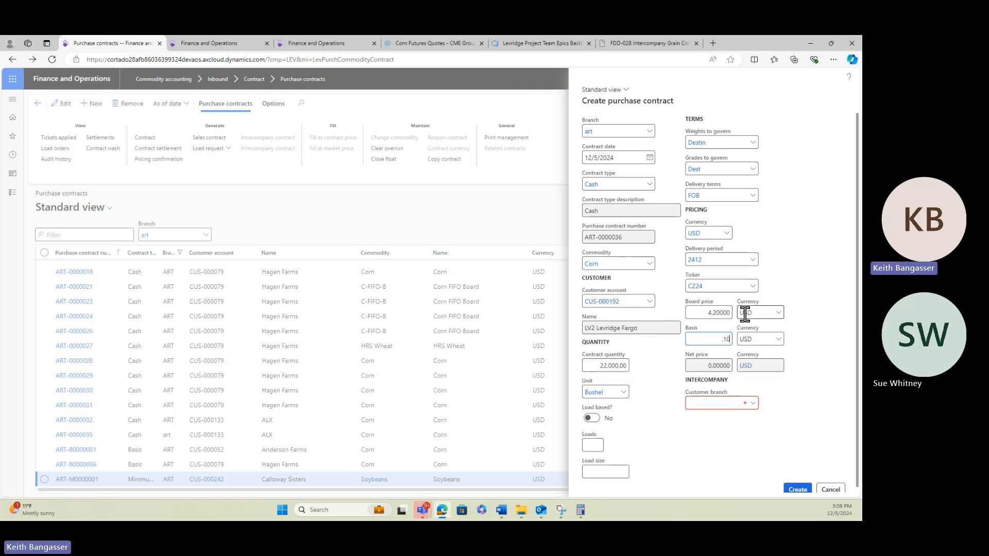
key("Tab")
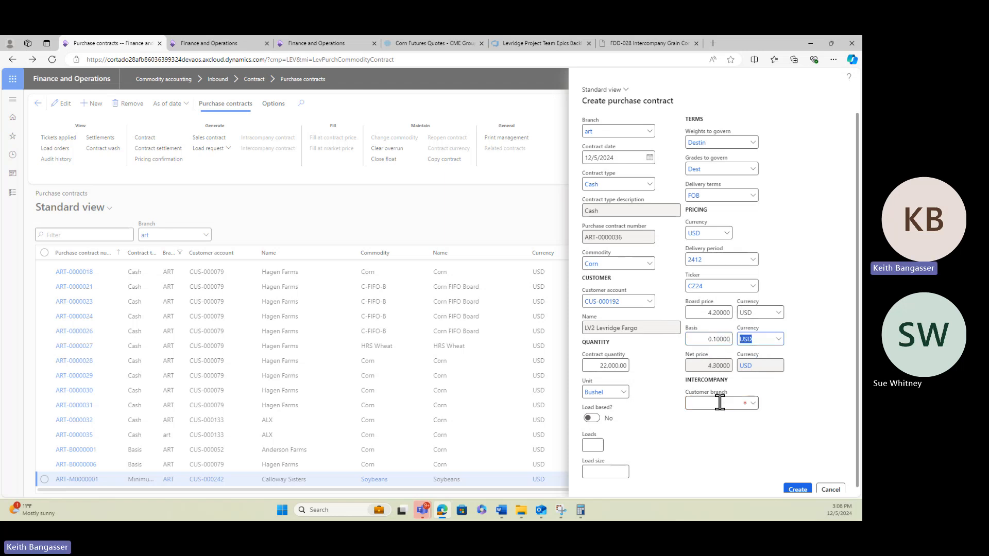
Choose ART (Arthur) as the intercompany customer branch and create the purchase contract.
left_click(754, 405)
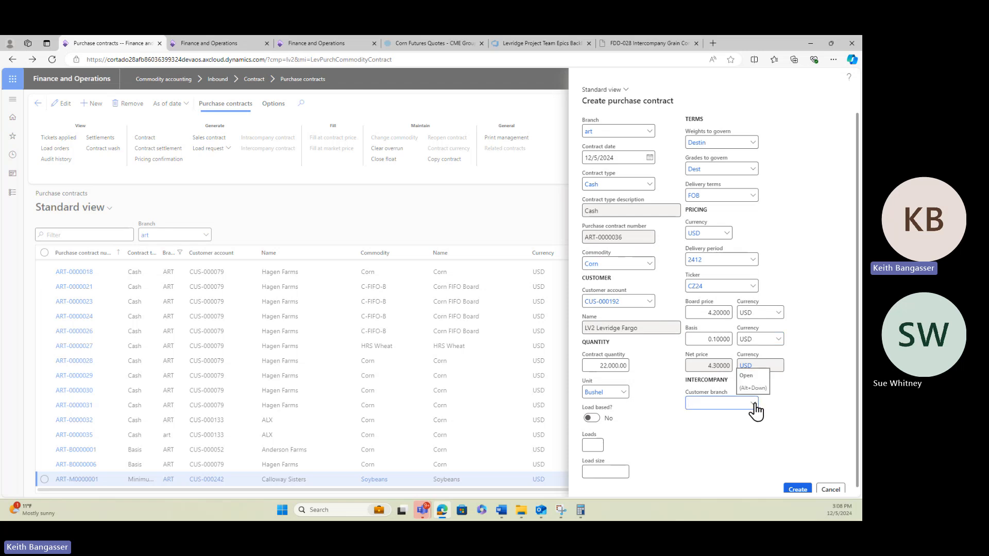
left_click(754, 404)
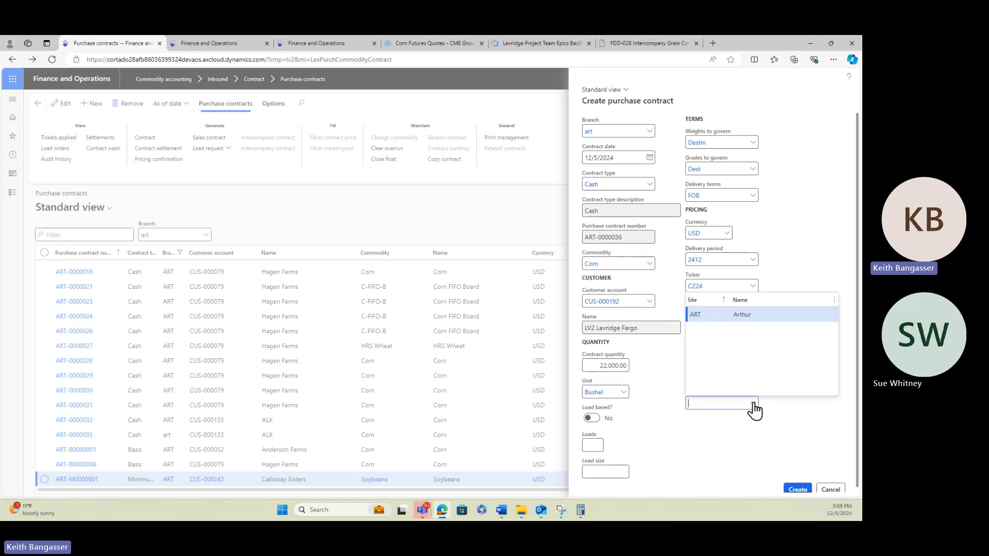
left_click(736, 315)
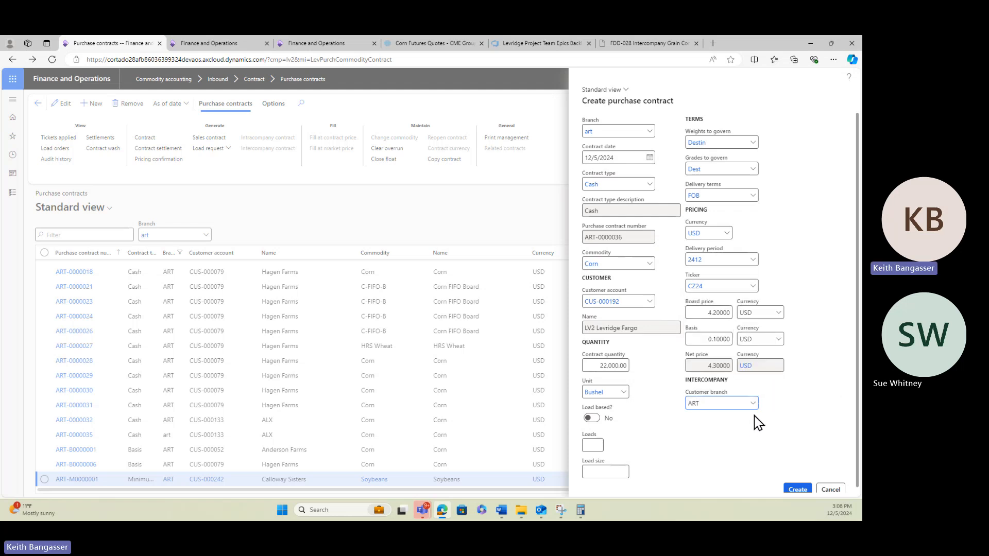
left_click(799, 489)
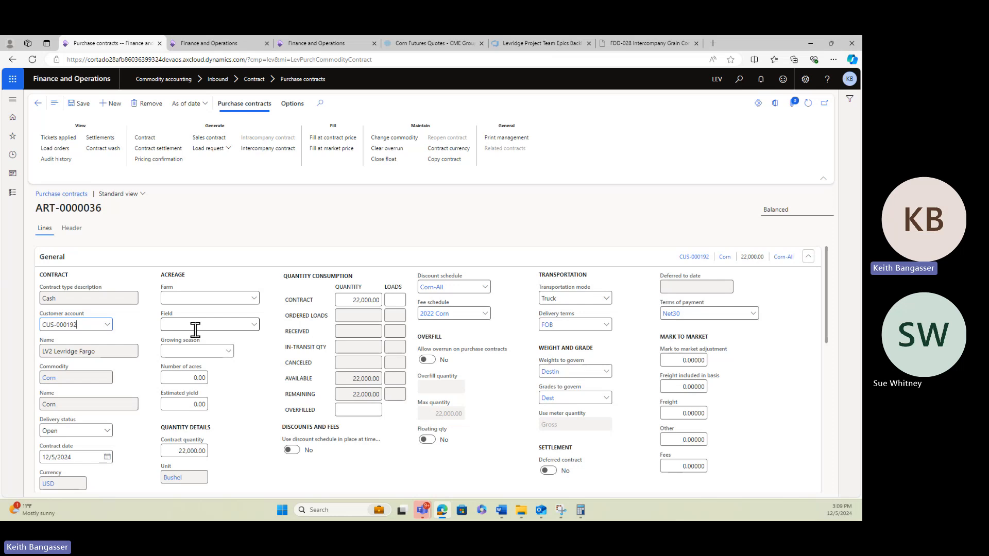
Generate the intercompany contract from the new purchase contract and switch to company LV2.
left_click(274, 150)
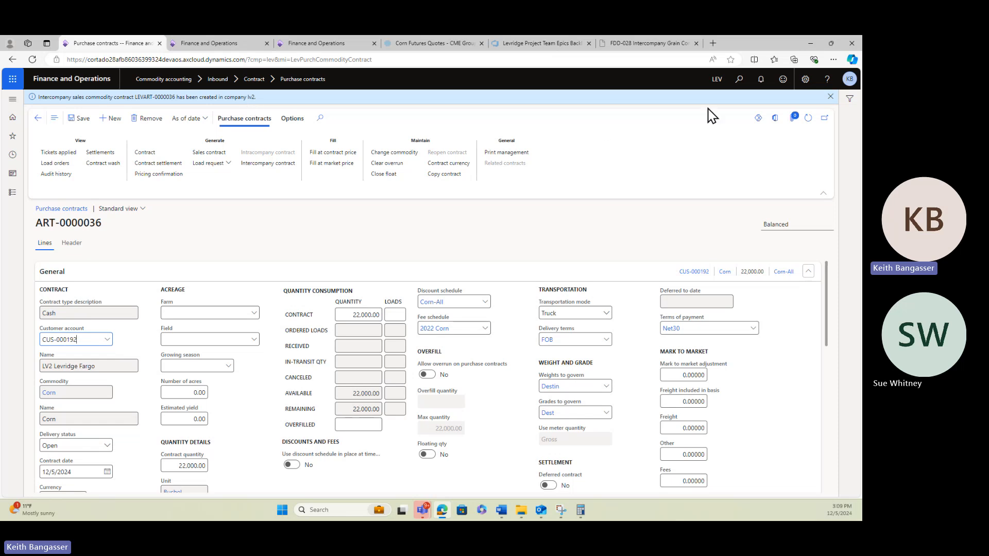
left_click(716, 83)
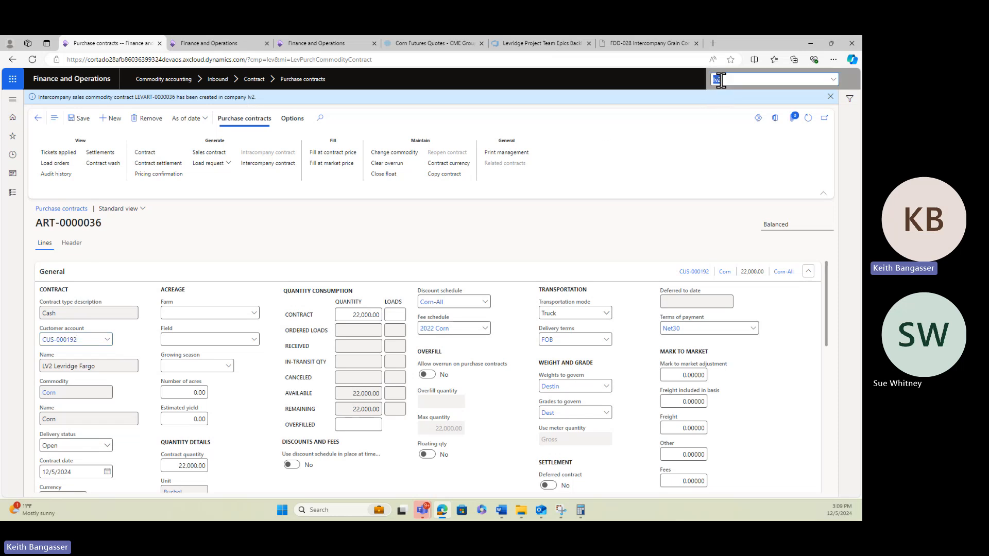
left_click(833, 79)
left_click(750, 123)
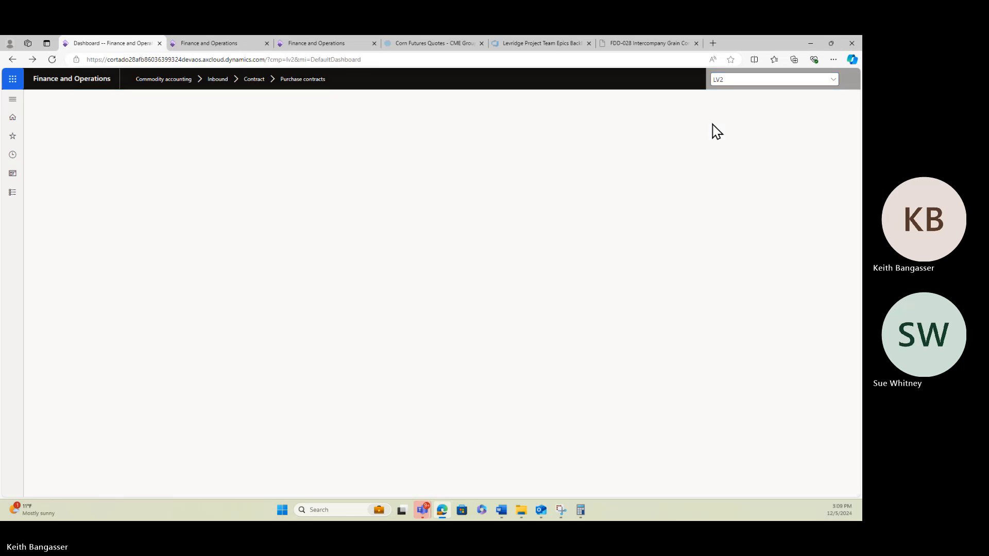
Open the list of outbound sales contracts in Commodity accounting and select the corn contract for 22,000.
left_click(13, 192)
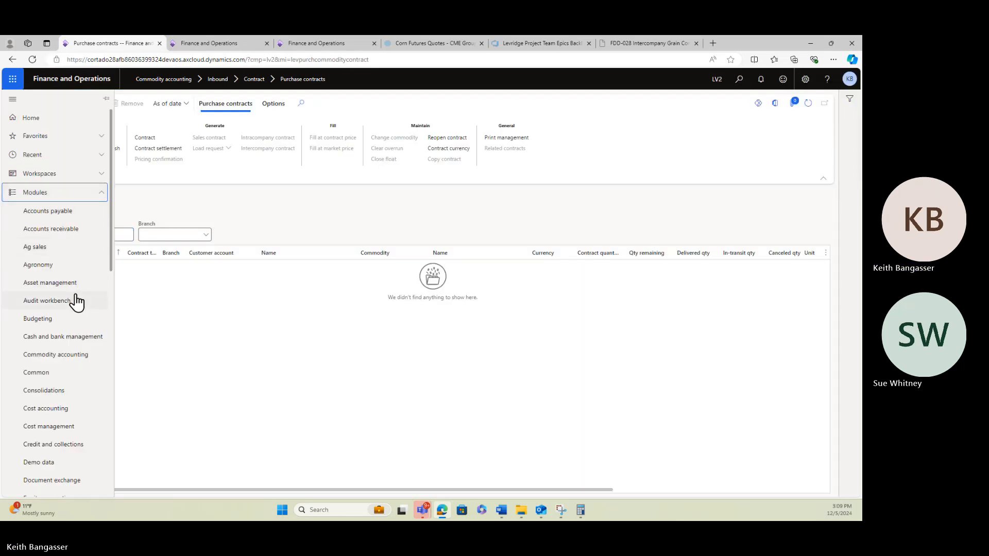
scroll(73, 298, "down", 4)
scroll(76, 302, "up", 3)
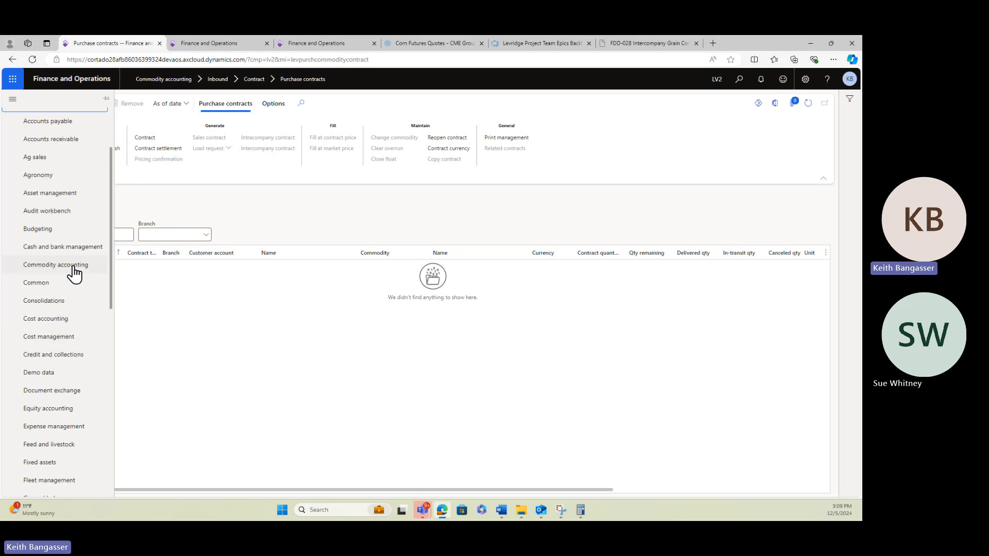
left_click(74, 266)
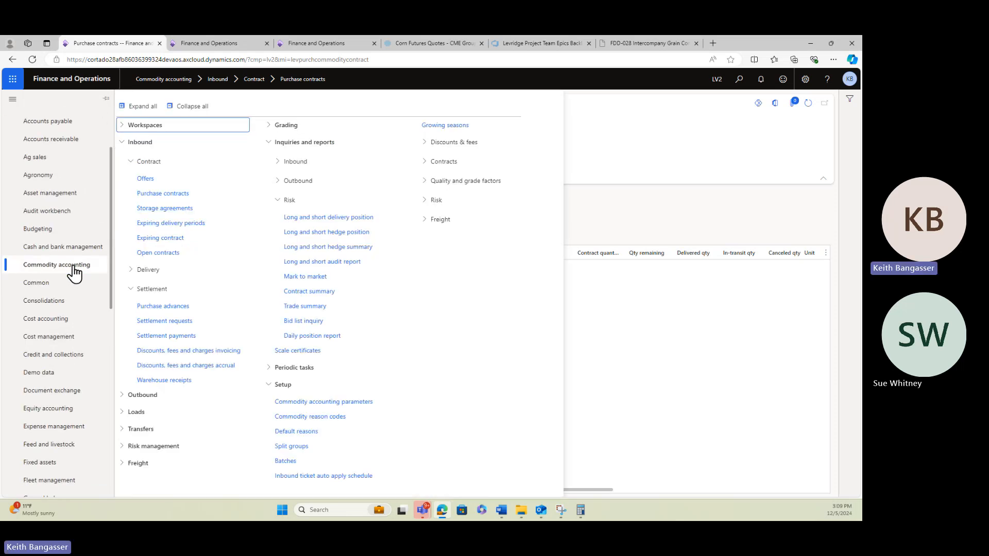
left_click(124, 143)
left_click(123, 161)
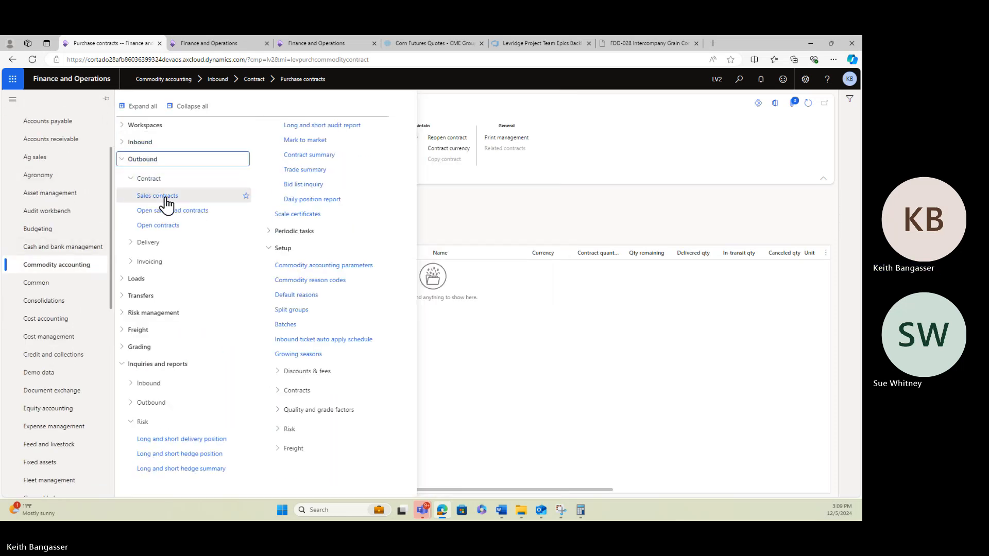
left_click(129, 194)
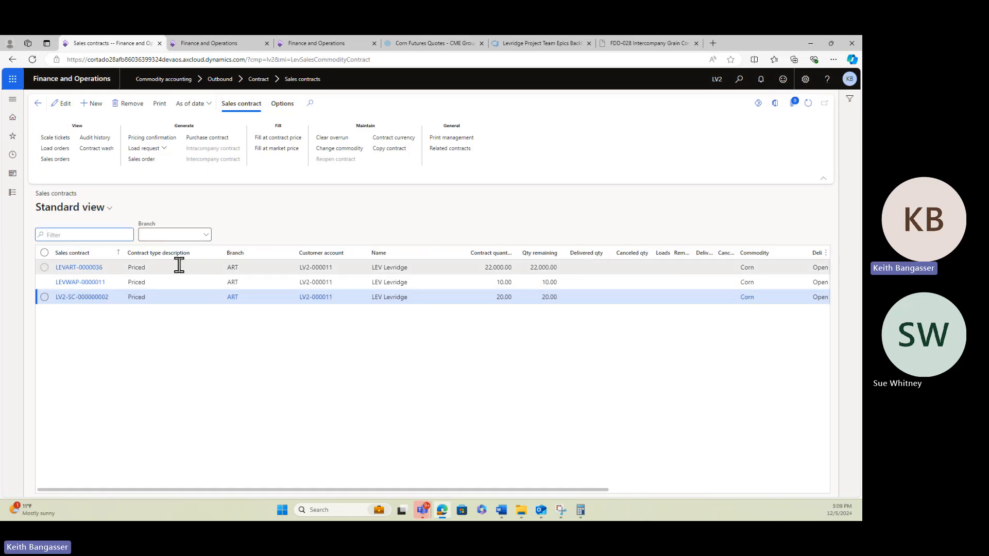
left_click(83, 274)
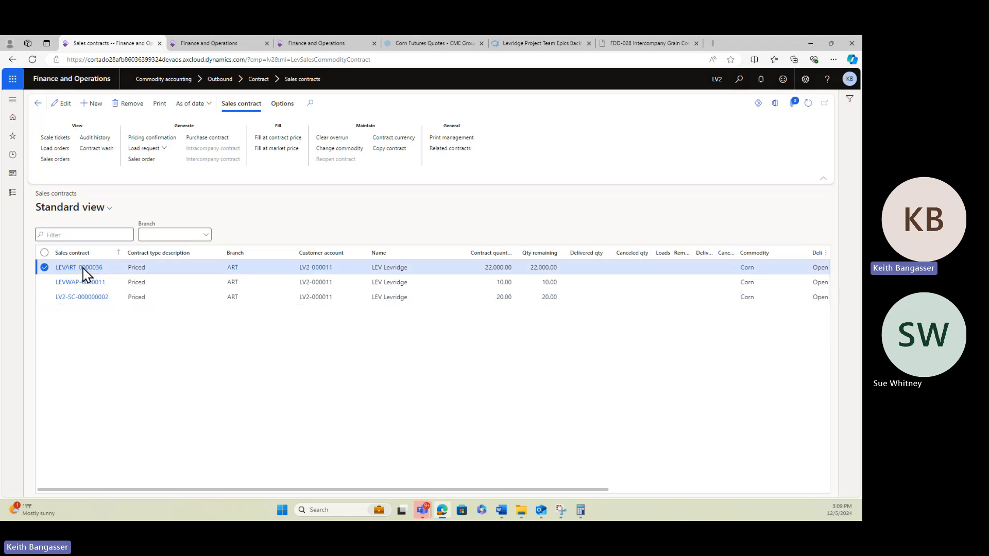